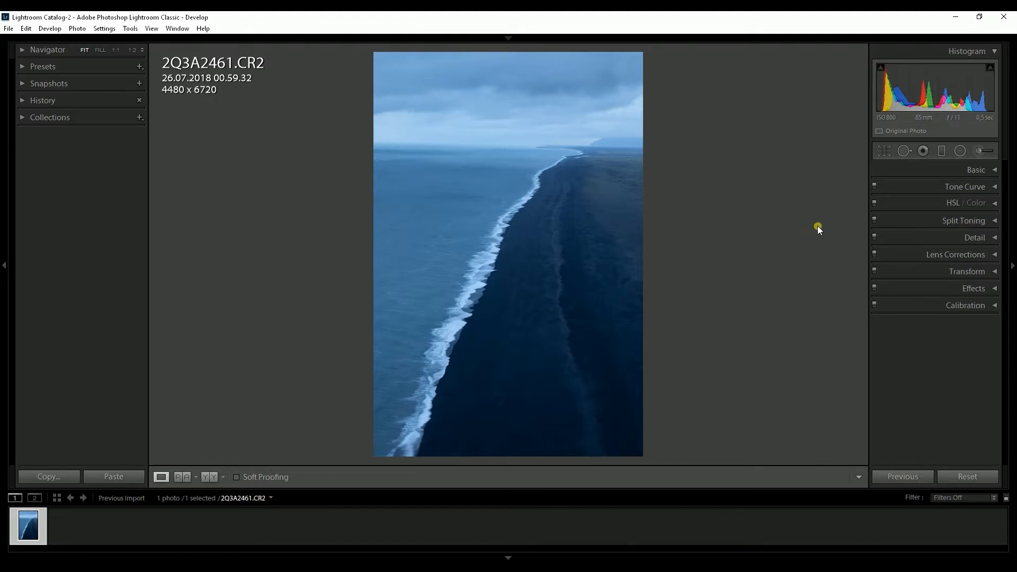
- Crop the photo to a 4 x 3 aspect ratio and rotate it to an angle of about -1.79
left_click(884, 151)
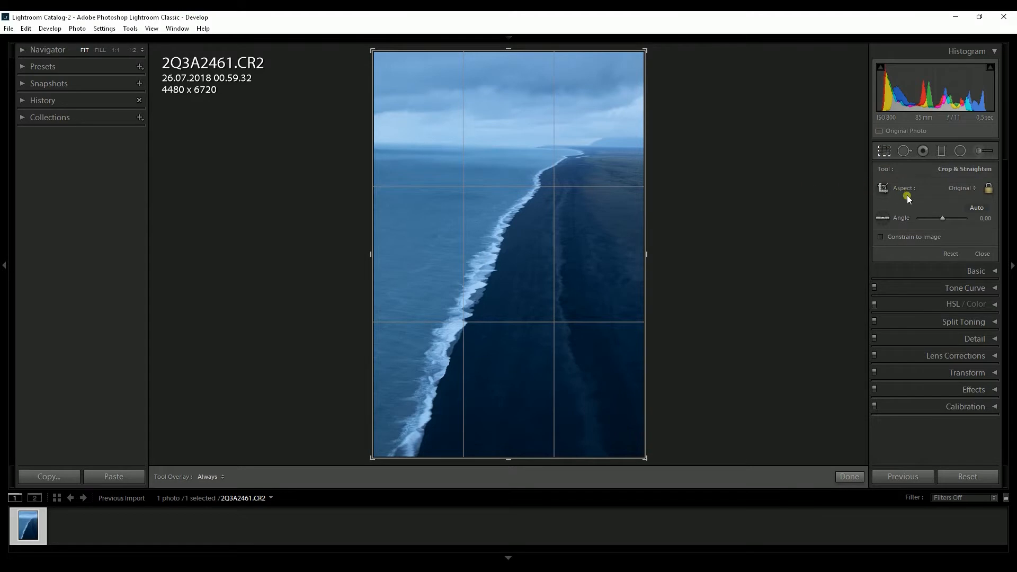
left_click(963, 188)
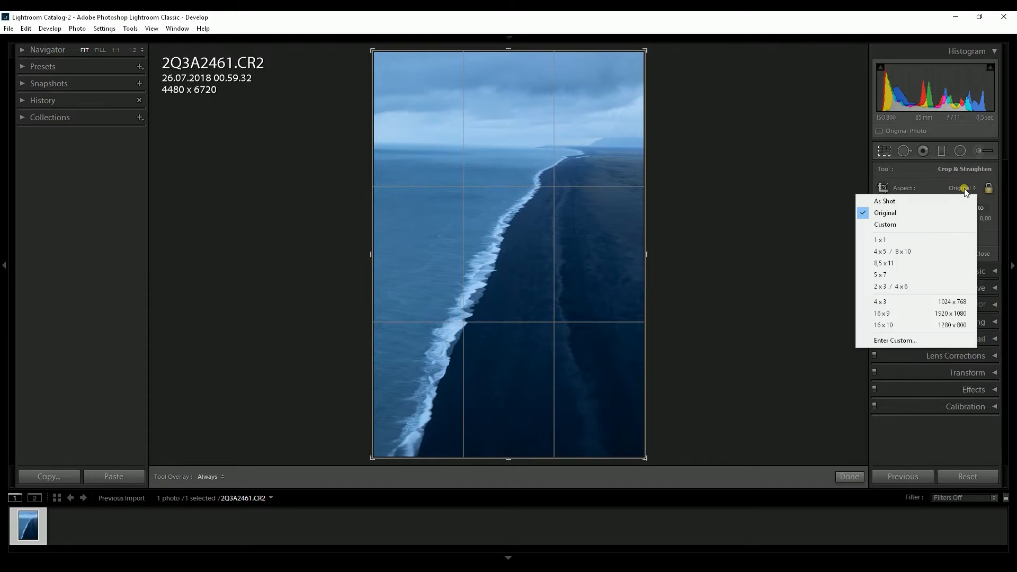
left_click(909, 303)
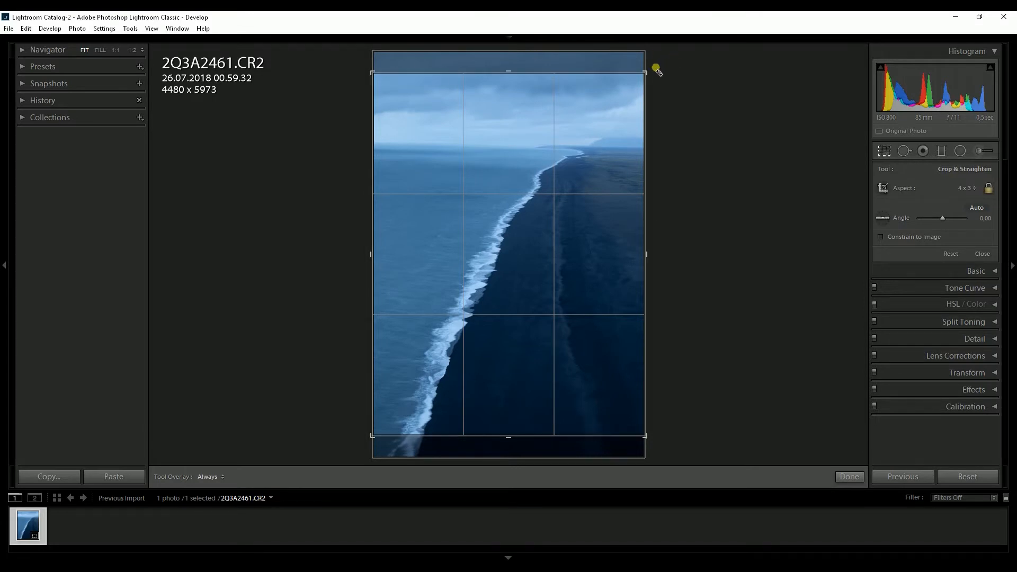
left_click_drag(658, 71, 652, 69)
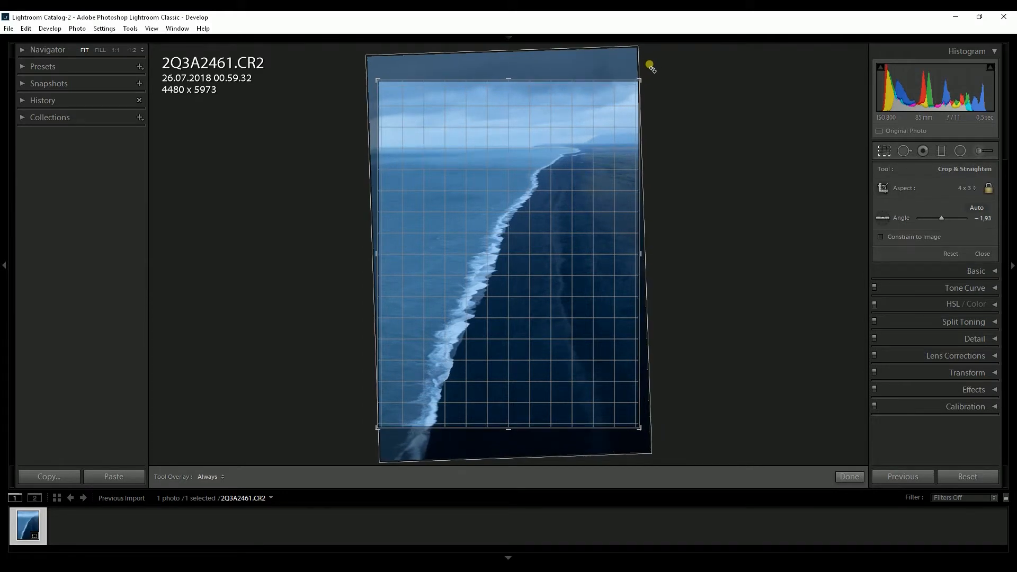
left_click_drag(652, 68, 650, 67)
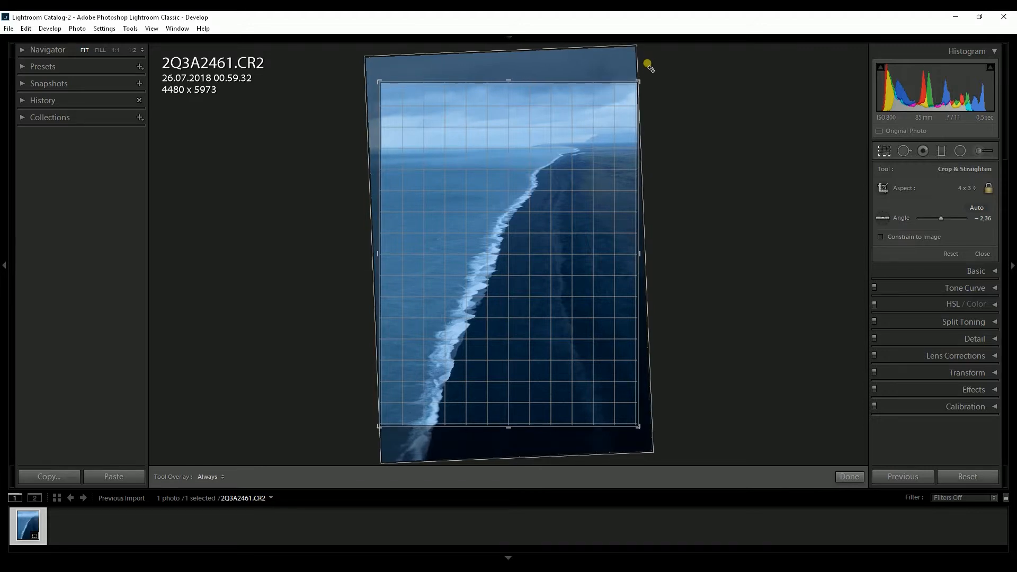
left_click_drag(650, 67, 650, 68)
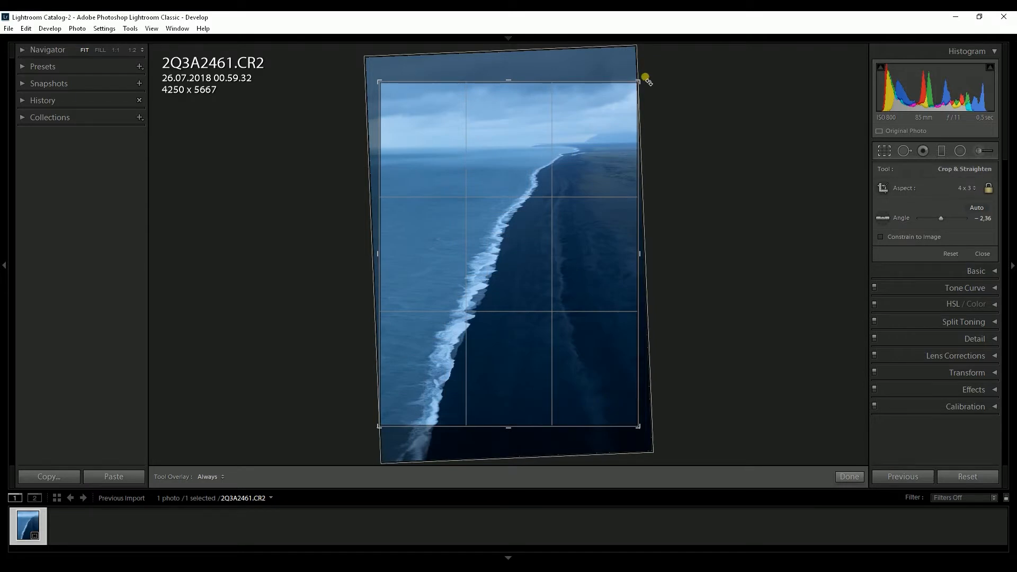
left_click_drag(647, 76, 648, 79)
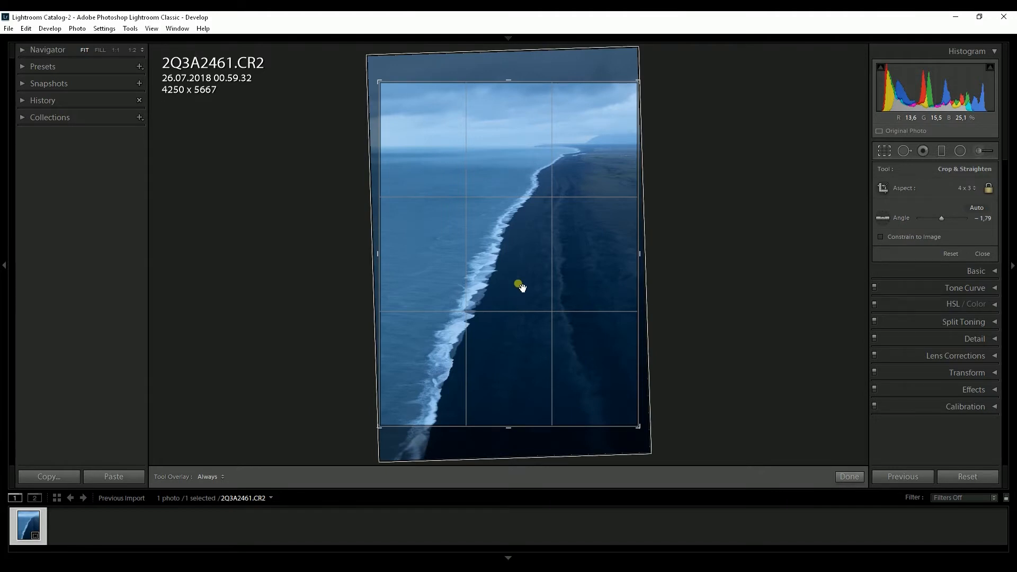
- Shift the photo slightly downward inside the crop frame to include more sky, and apply the crop
left_click(515, 281)
left_click_drag(516, 280, 514, 290)
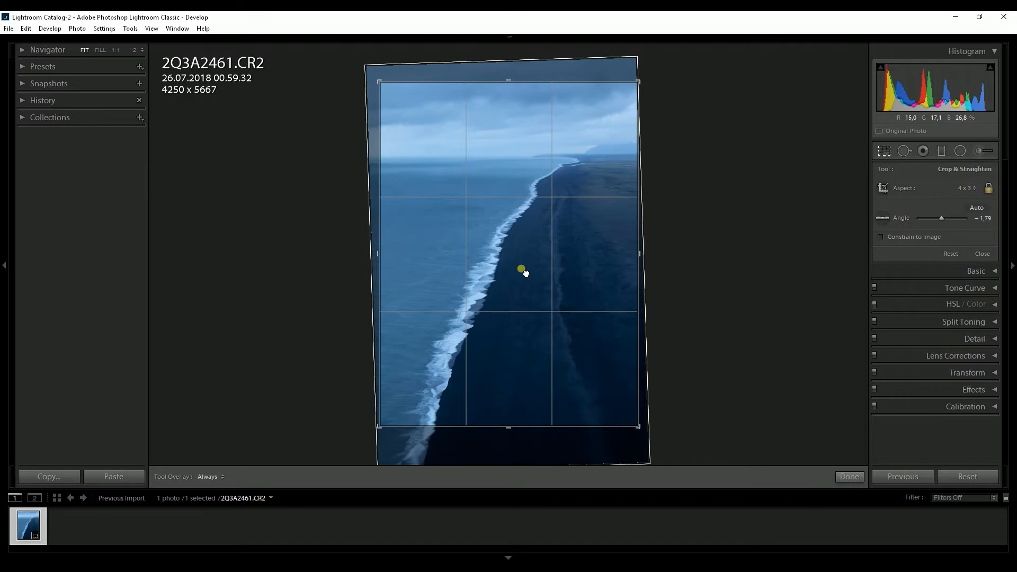
left_click_drag(525, 273, 525, 273)
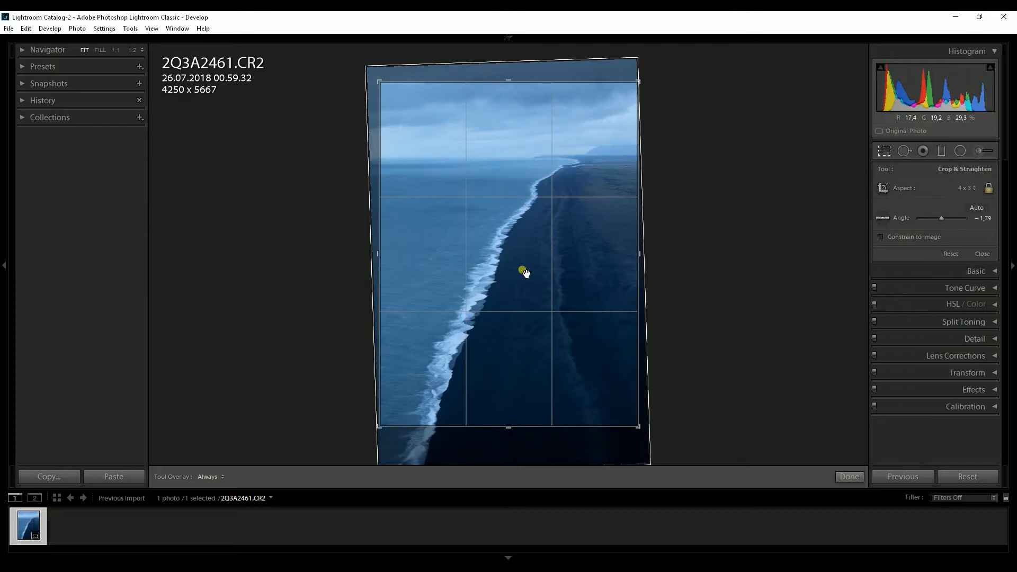
double_click(525, 272)
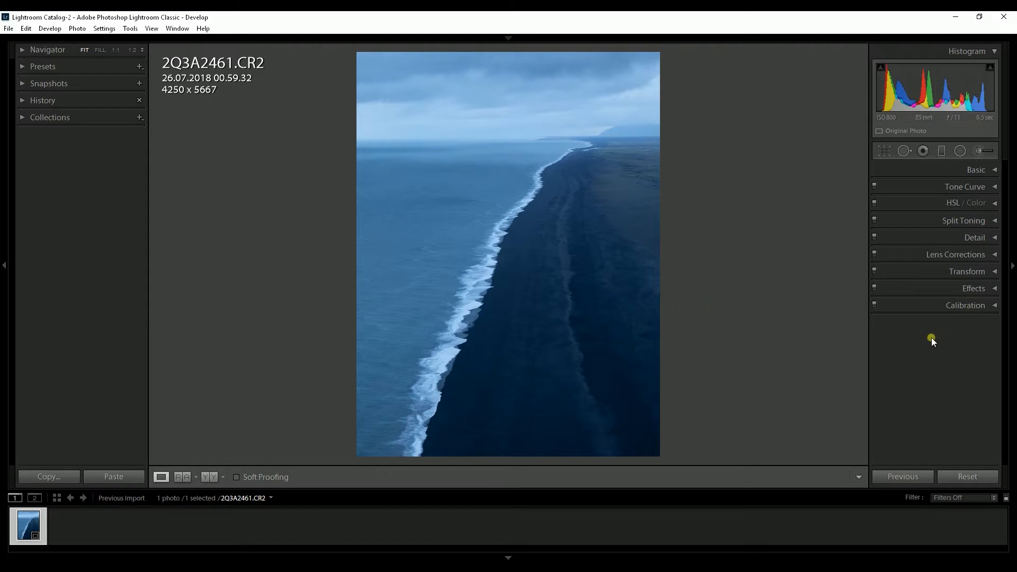
- Set the Blue Primary saturation to +52 in Calibration and compare the photo with the calibration off and on
left_click(993, 306)
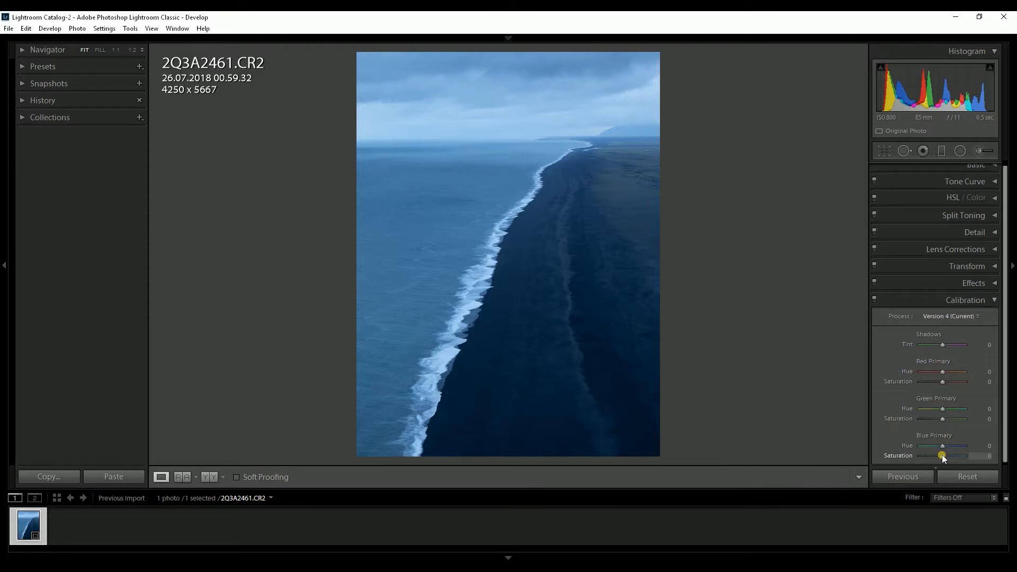
left_click_drag(944, 455, 955, 460)
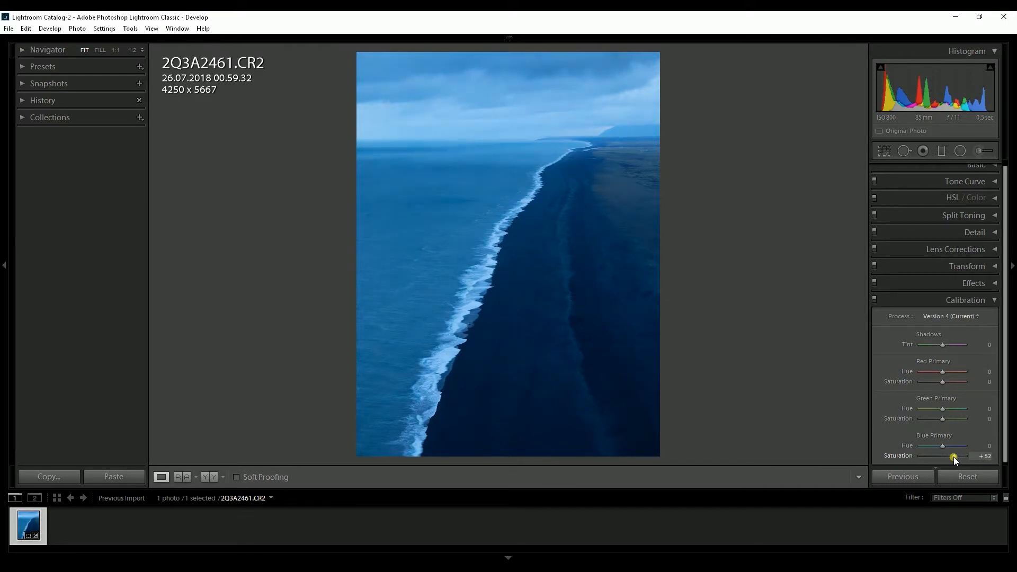
left_click(994, 301)
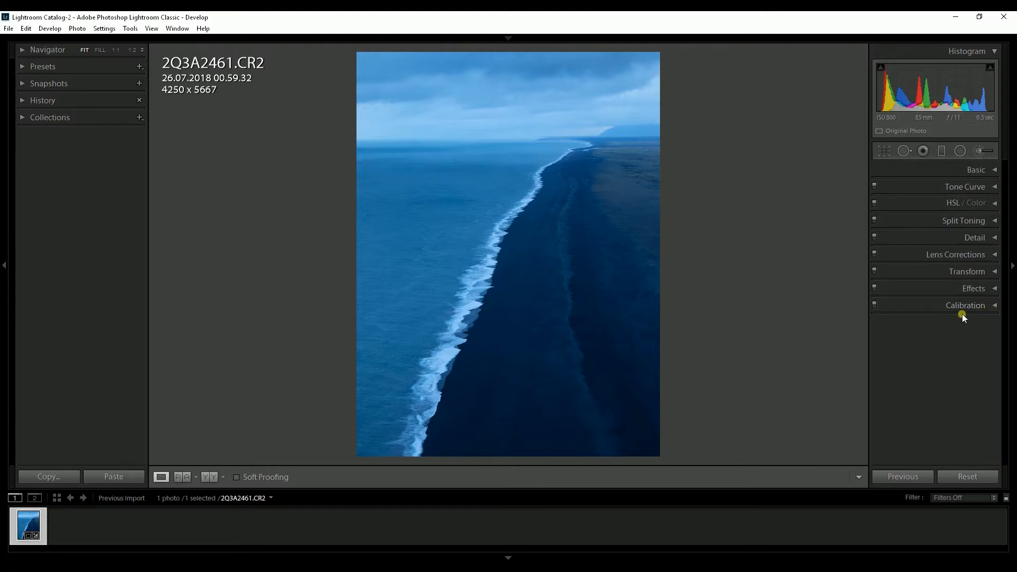
left_click(875, 306)
left_click(874, 305)
left_click(874, 306)
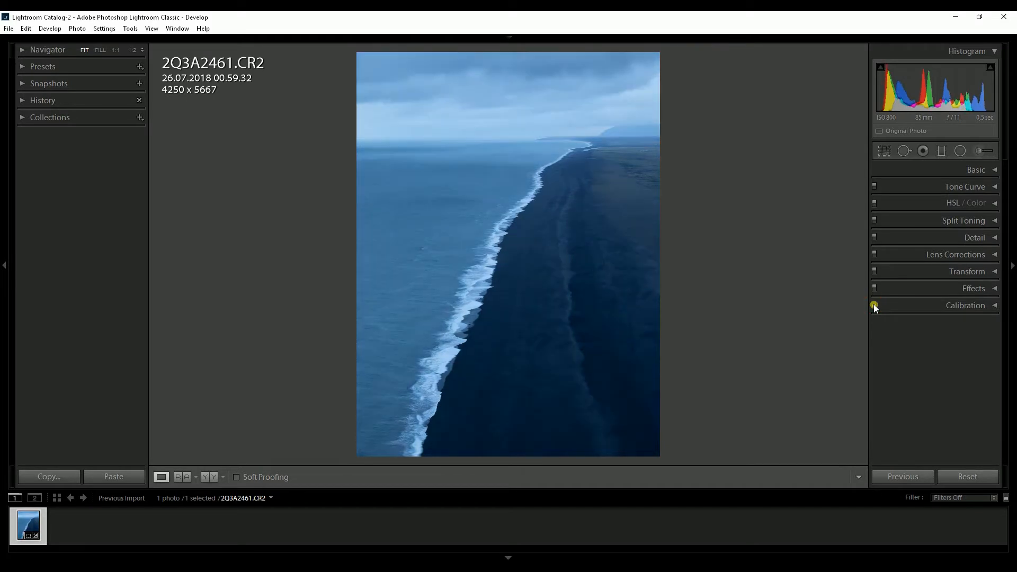
left_click(874, 306)
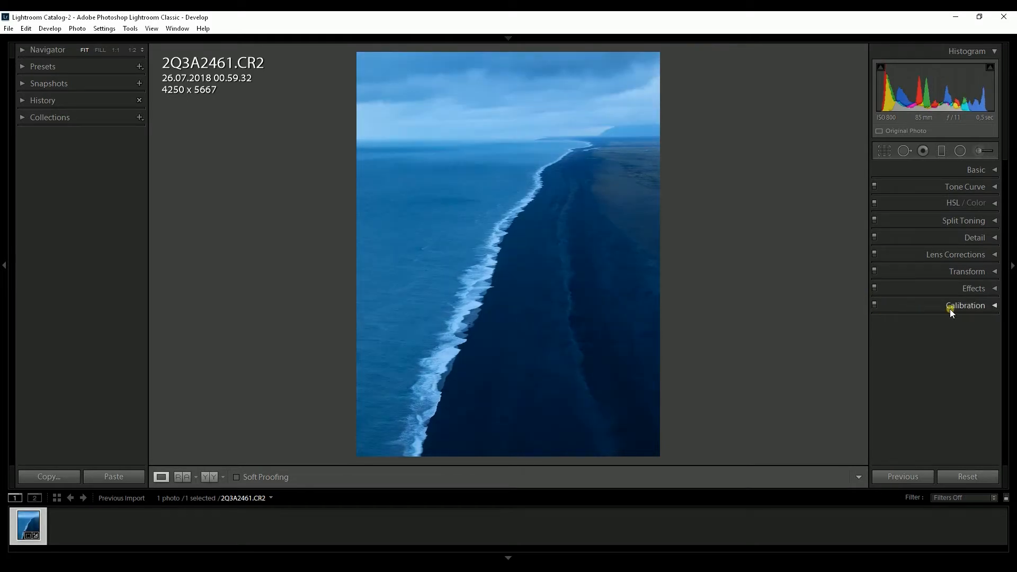
- Remove chromatic aberration and enable the lens profile corrections for the photo
left_click(992, 256)
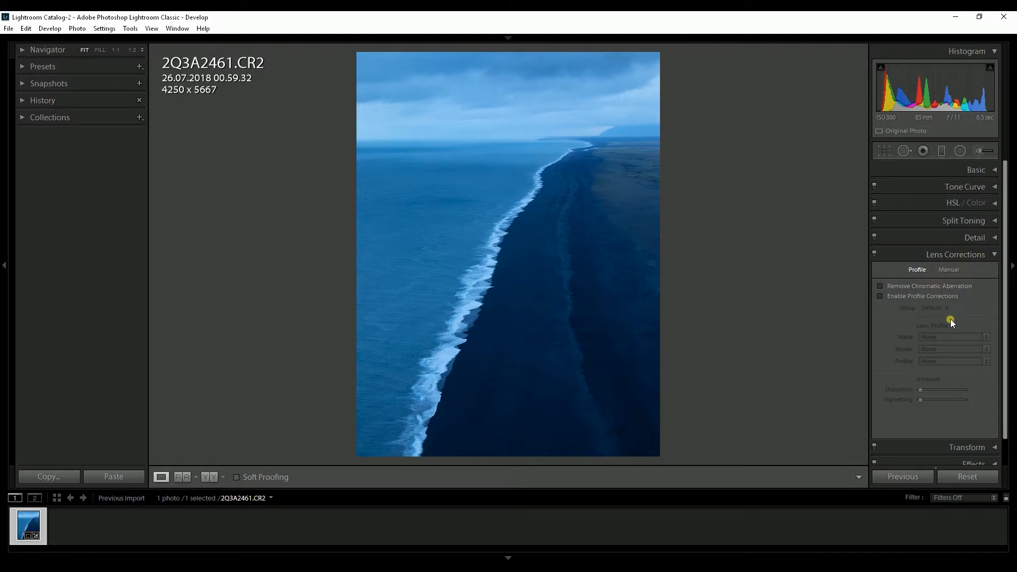
left_click(881, 287)
left_click(881, 296)
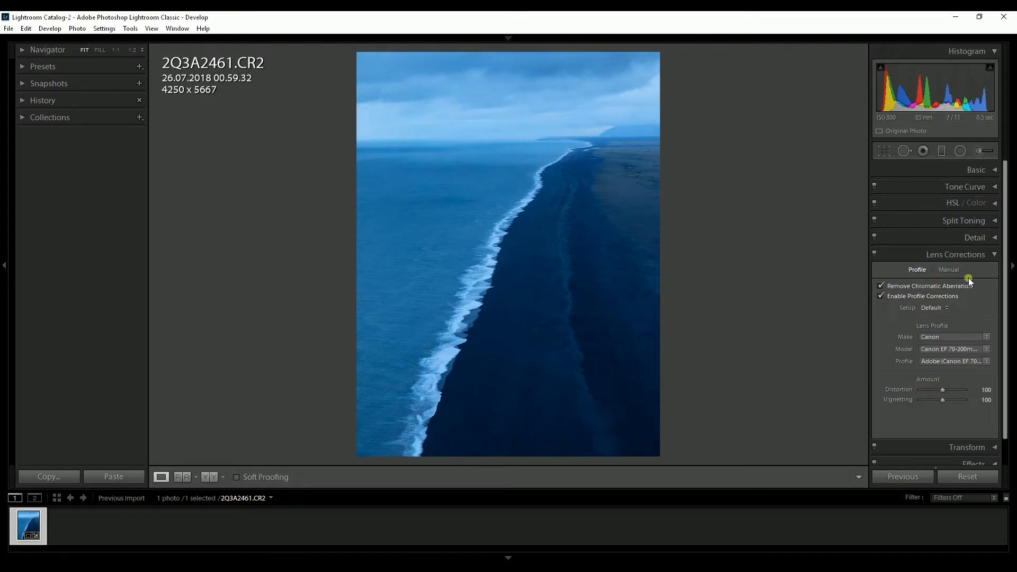
left_click(994, 254)
- Set sharpening to amount 54, radius 0.5 and detail 100, and luminance noise reduction to 15
left_click(993, 238)
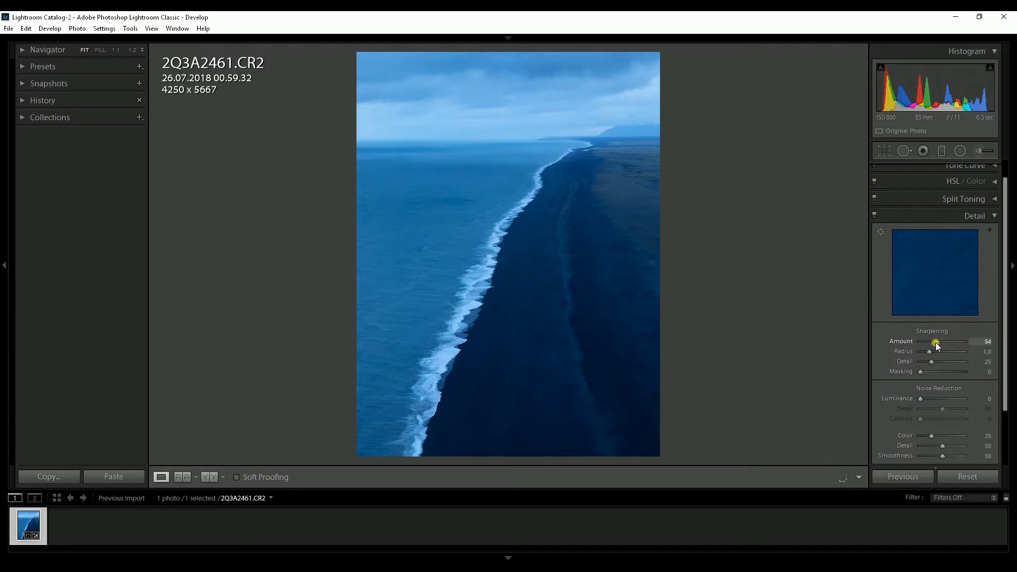
left_click_drag(930, 352, 921, 353)
left_click_drag(920, 401, 927, 403)
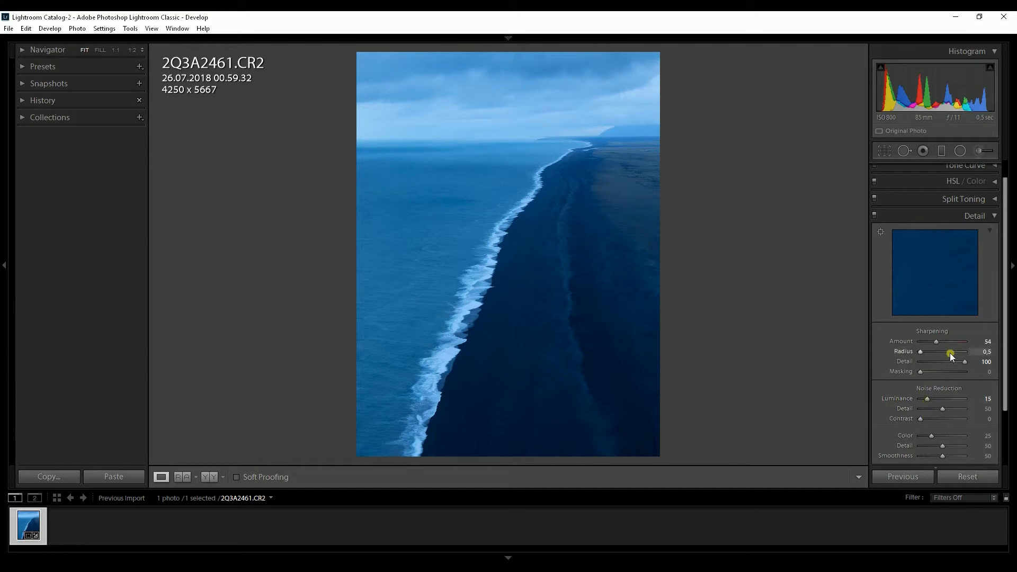
left_click(994, 217)
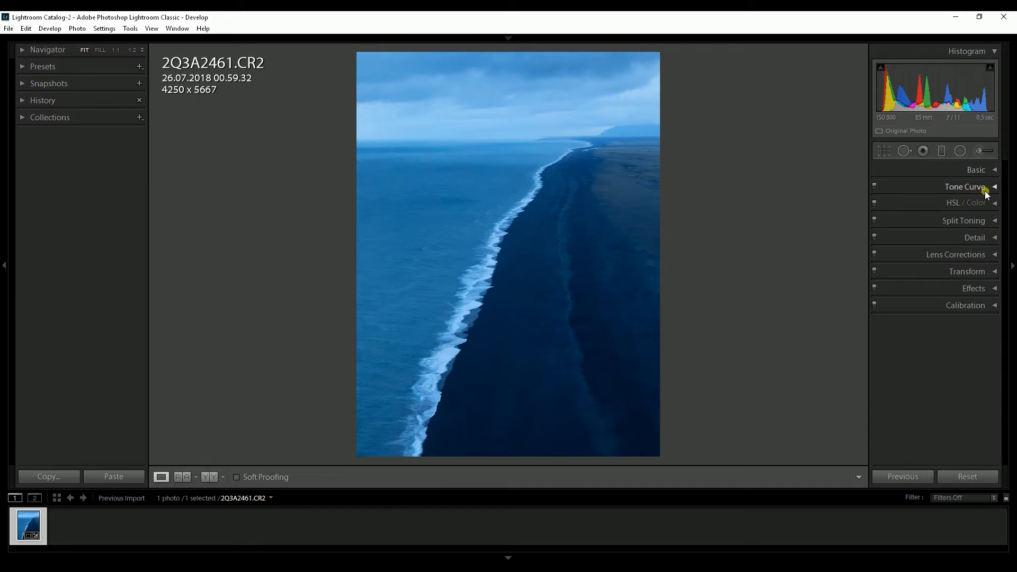
- Raise the photo's basic contrast to +36
left_click(994, 172)
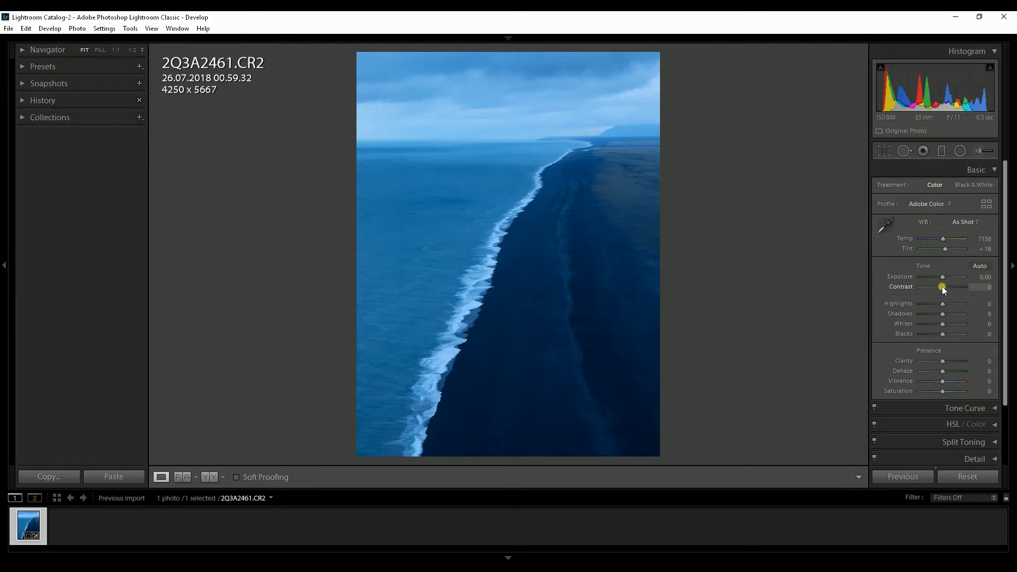
left_click_drag(943, 288, 951, 290)
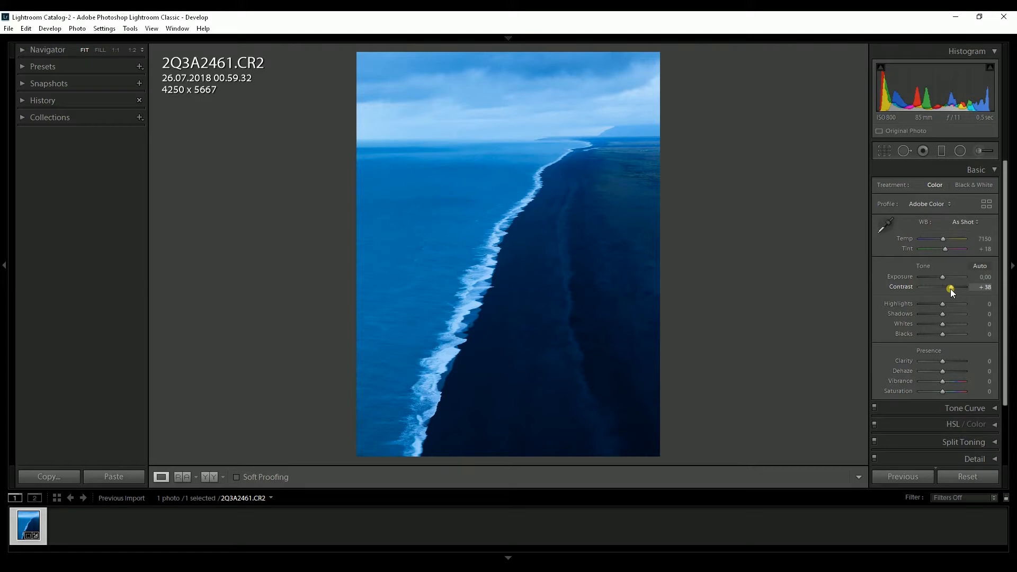
left_click_drag(952, 292, 951, 293)
- Set the basic tone values to Highlights +7, Shadows +12, Whites +10 and Blacks -31
left_click(944, 303)
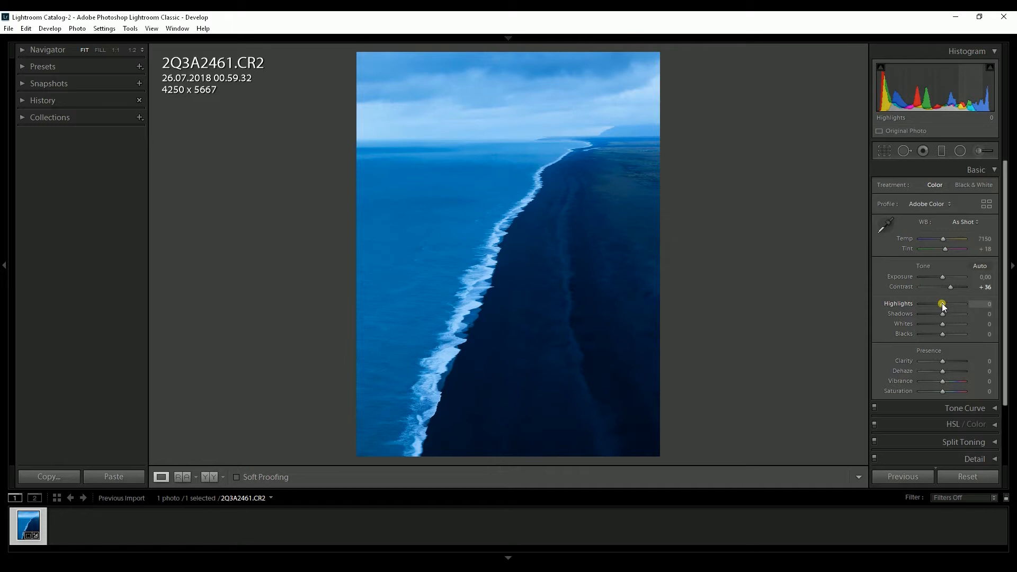
left_click_drag(942, 304, 944, 306)
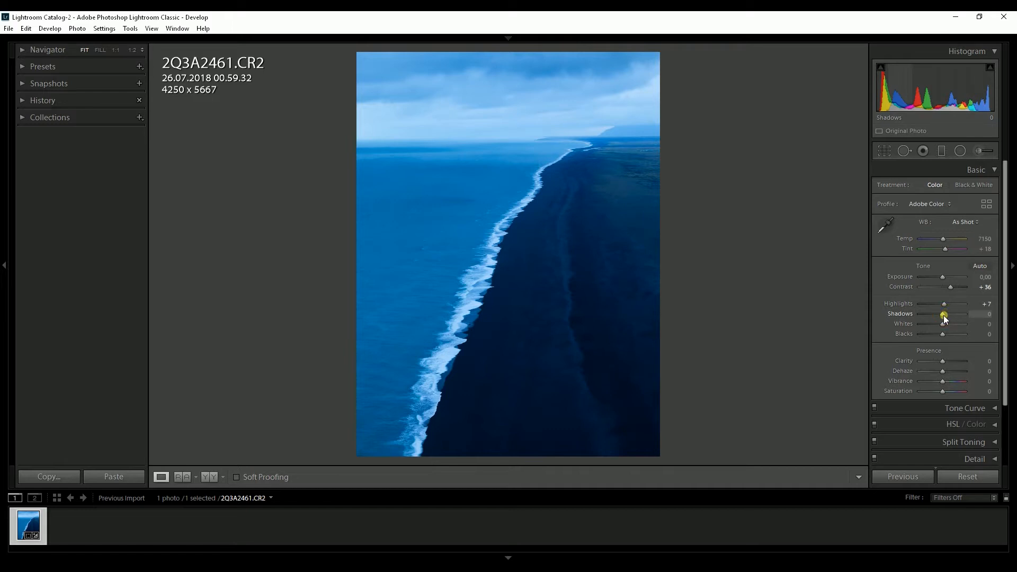
left_click_drag(944, 316, 946, 317)
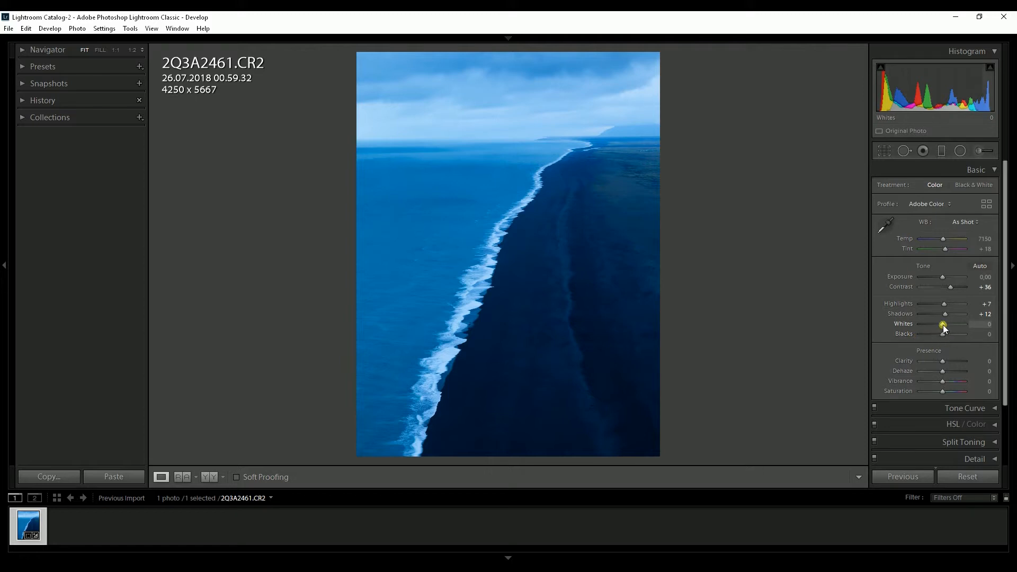
scroll(944, 326, "up", 3)
scroll(945, 325, "up", 3)
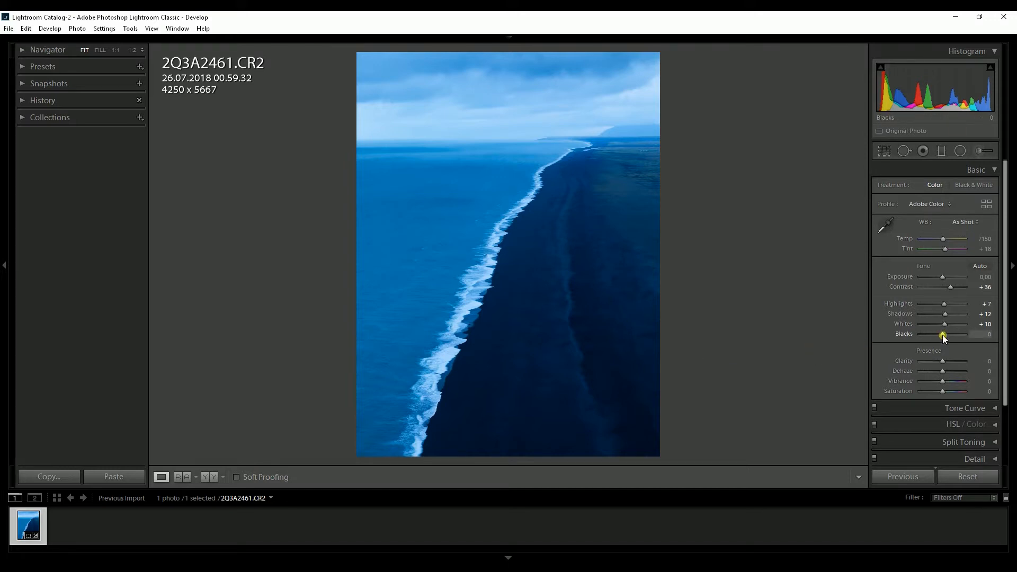
left_click_drag(942, 335, 936, 333)
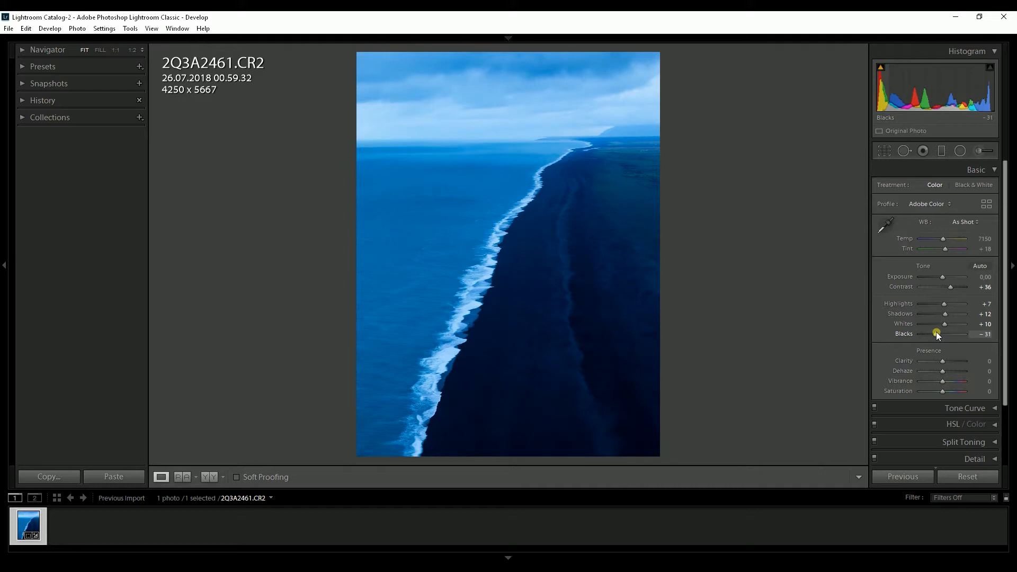
- Set Clarity to +5 and Vibrance to about +7 in the basic presence adjustments
left_click(937, 373)
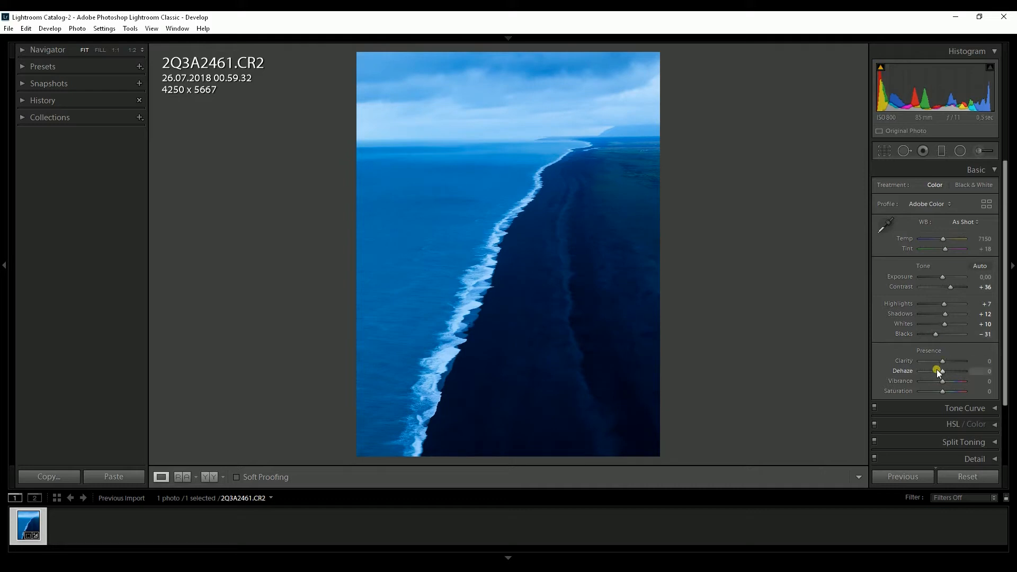
left_click(946, 362)
left_click_drag(944, 365, 945, 365)
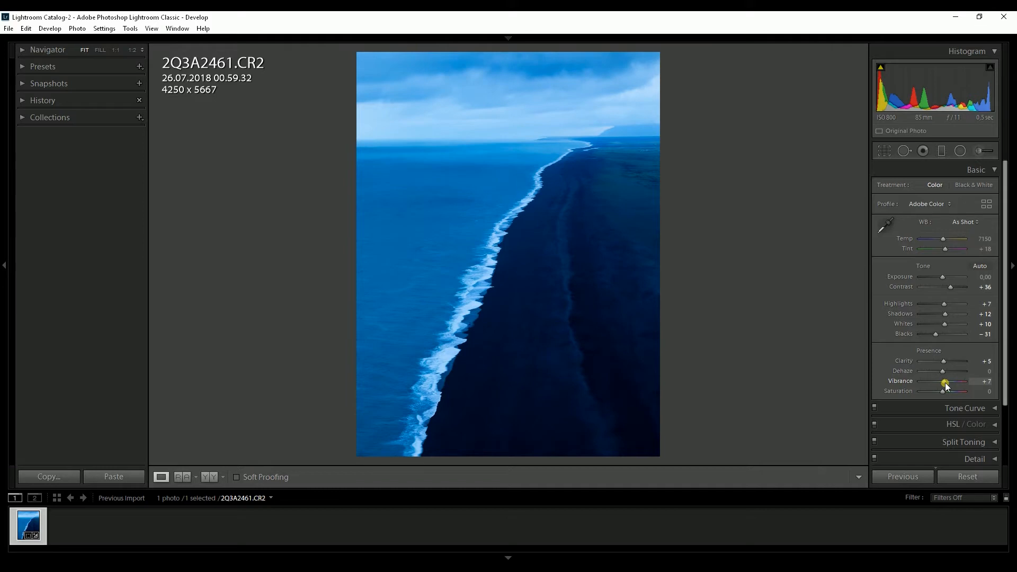
left_click_drag(947, 386, 946, 386)
left_click(994, 171)
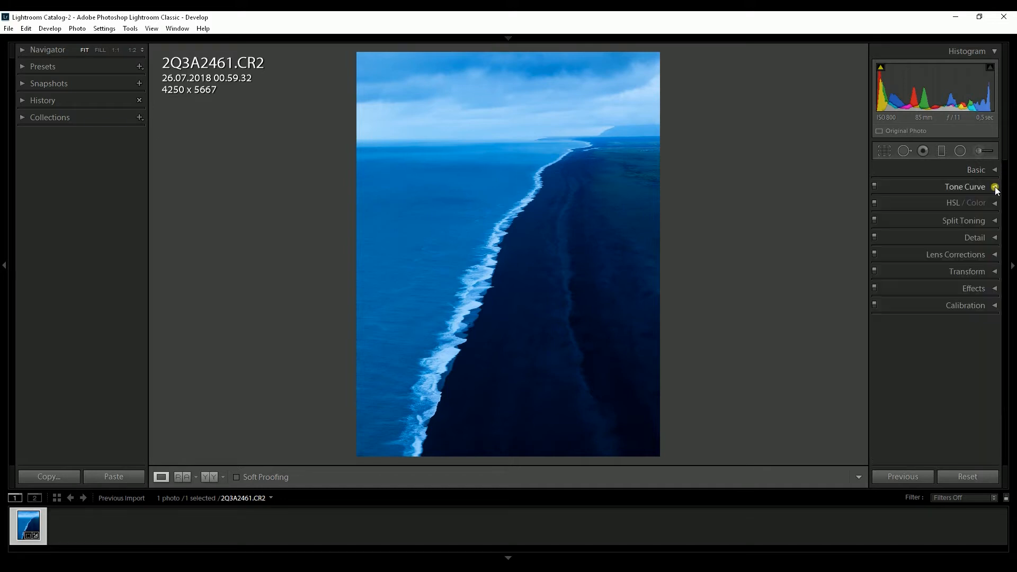
- Shape the RGB tone curve into a gentle S by lowering the shadows and raising the highlights, and lift its black point slightly
left_click(992, 187)
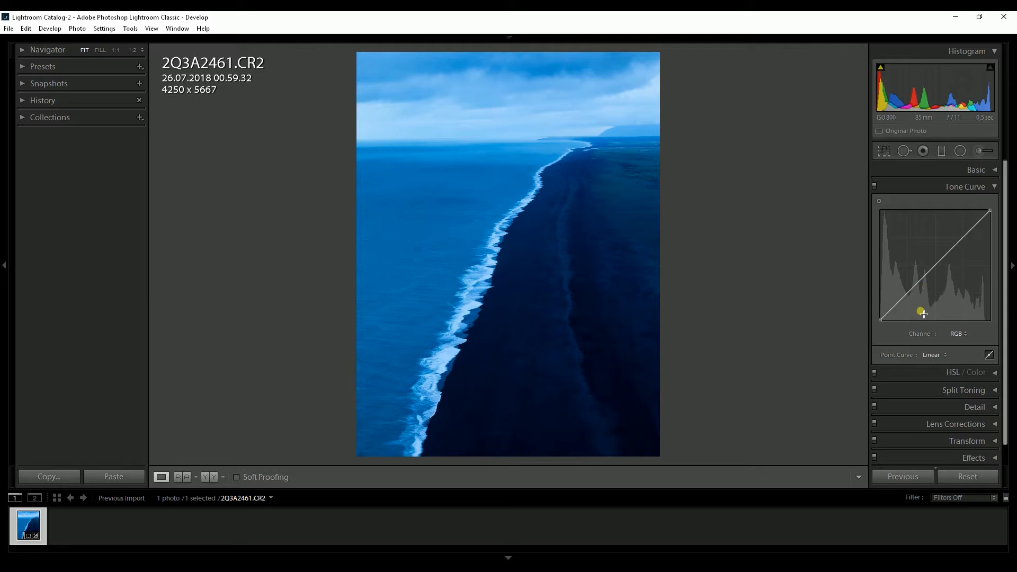
left_click(910, 293)
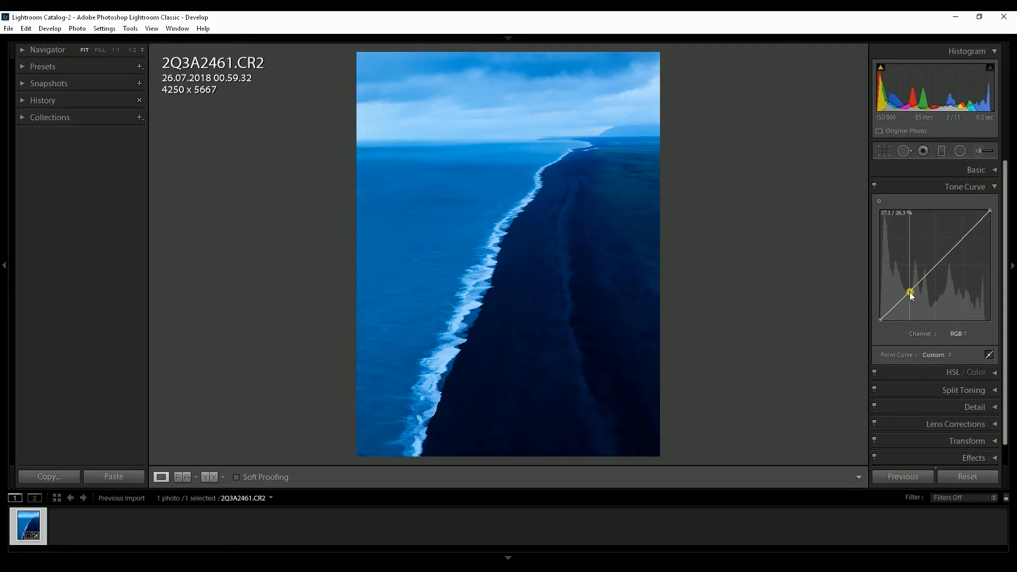
left_click_drag(910, 293, 908, 294)
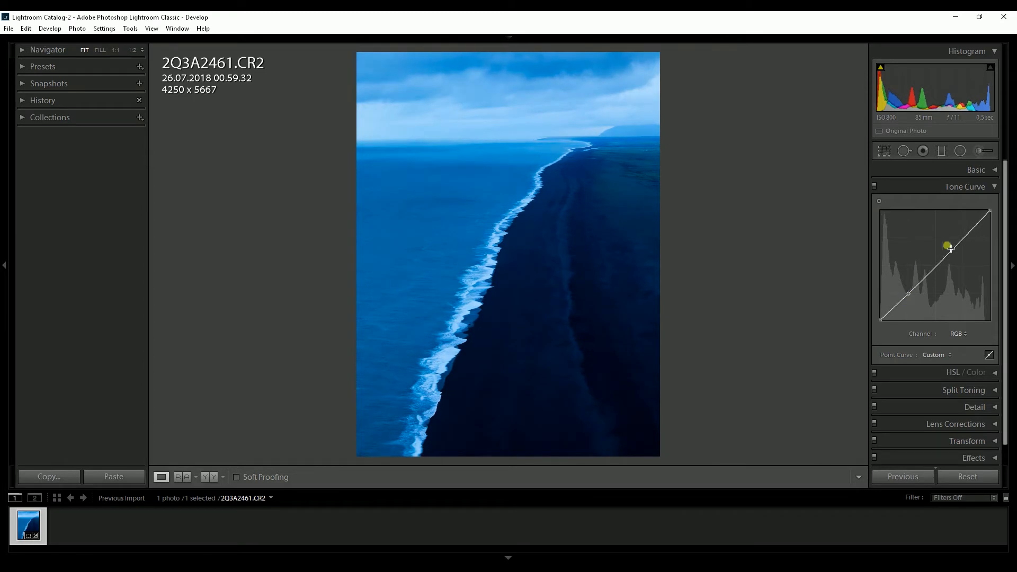
left_click_drag(960, 243, 958, 242)
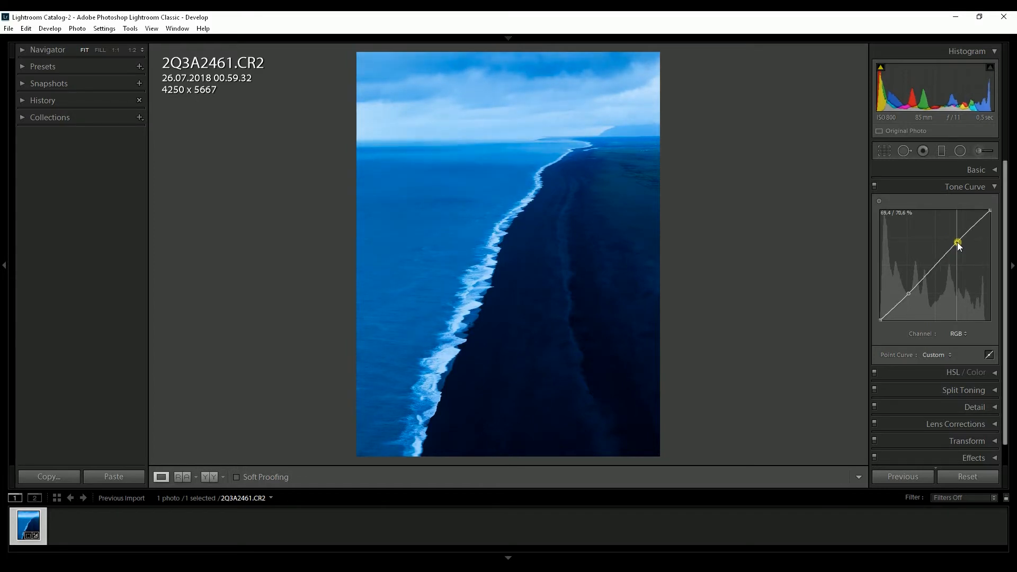
left_click_drag(958, 243, 956, 243)
left_click_drag(883, 324, 825, 319)
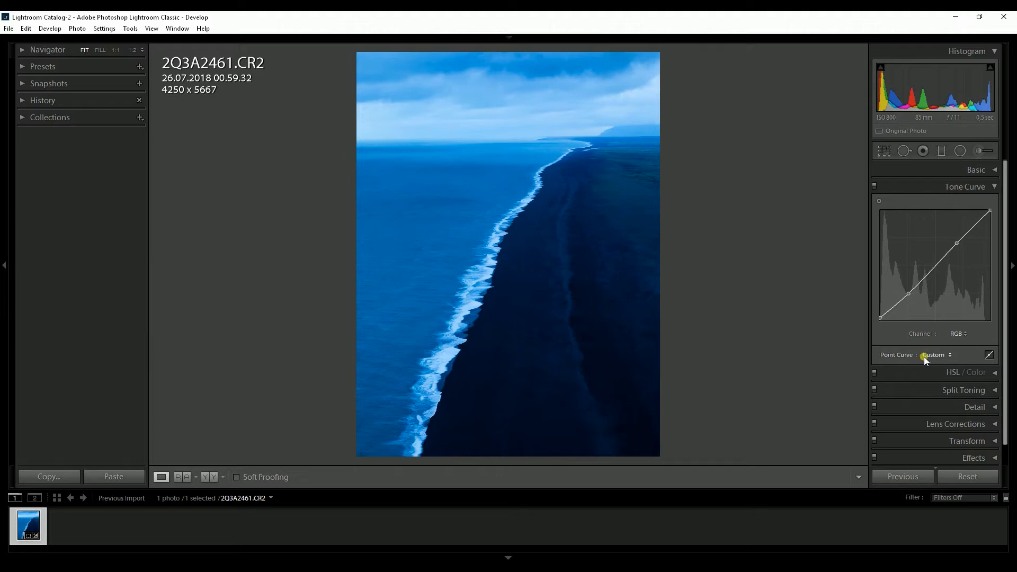
- Lift the black point of the blue channel's tone curve to about 2.4%
left_click(959, 334)
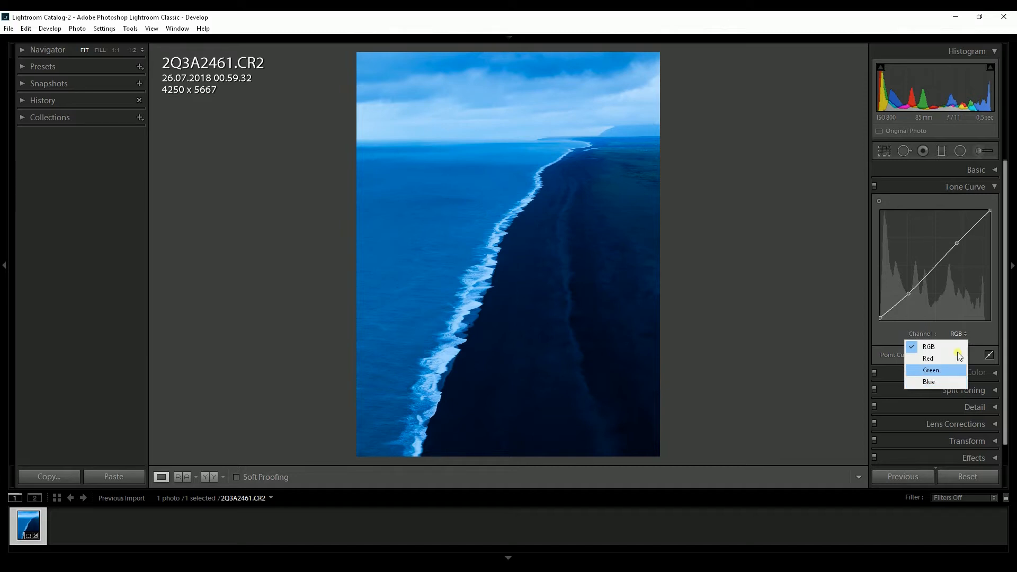
left_click(963, 334)
left_click(959, 335)
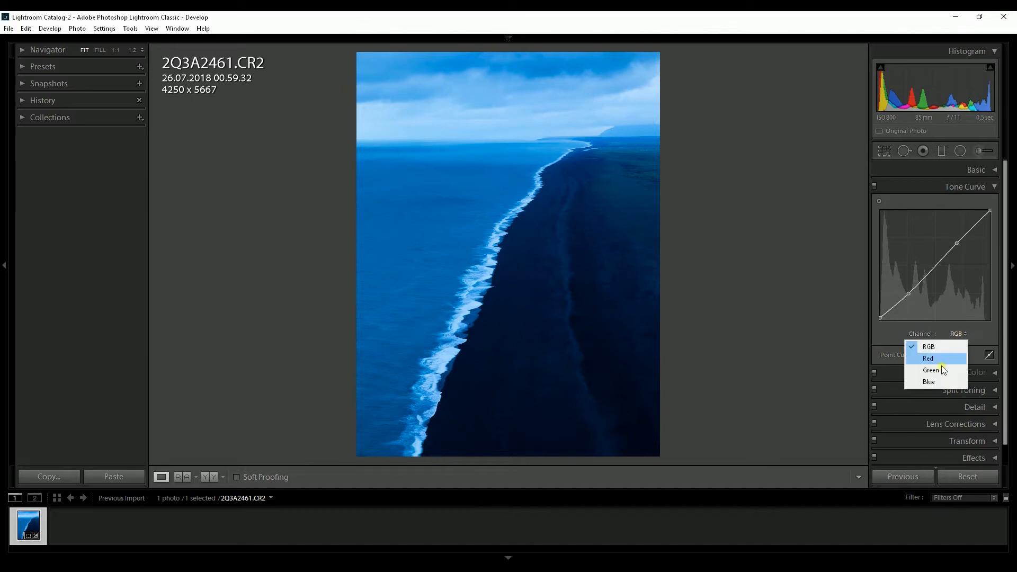
left_click(932, 381)
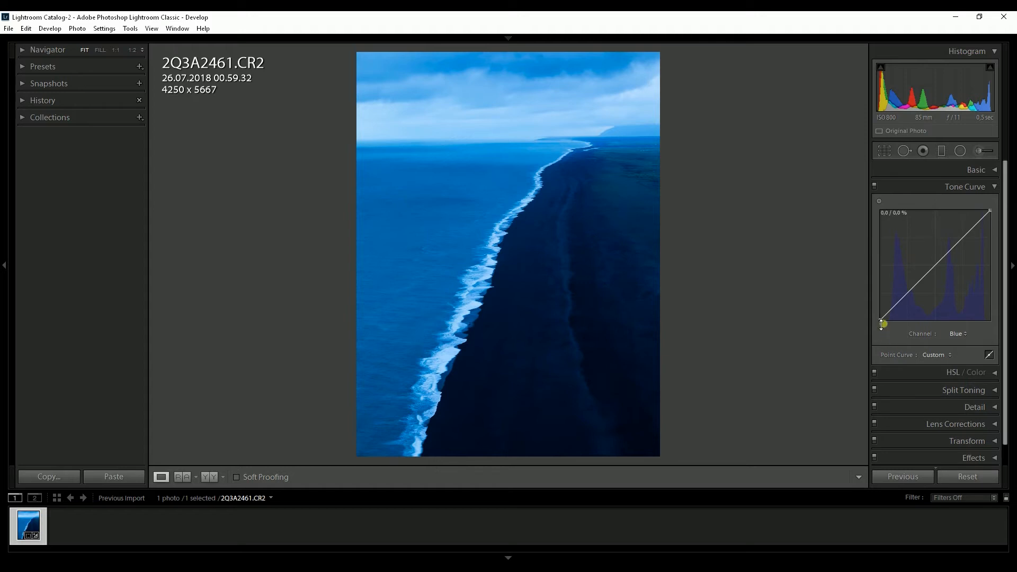
left_click_drag(881, 321, 840, 319)
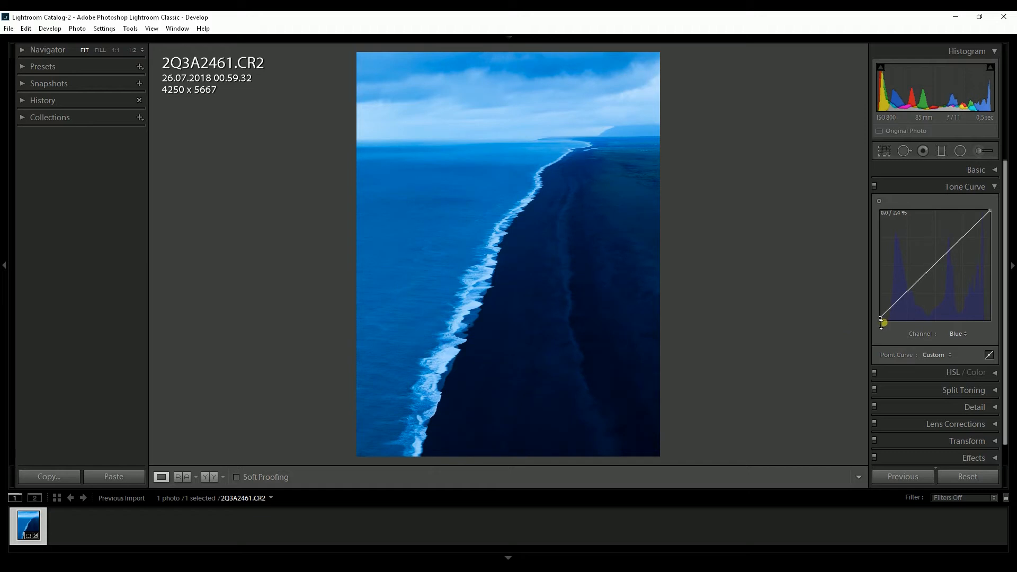
- Add a point in the shadows of the blue channel curve at about 21% input and pull it below the diagonal
left_click(903, 298)
left_click_drag(903, 298, 903, 303)
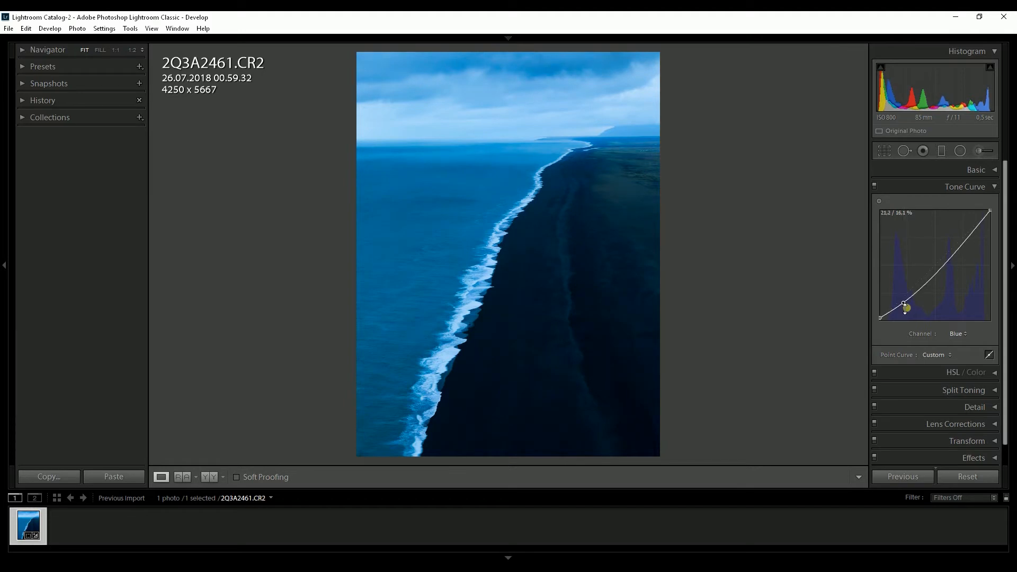
left_click_drag(904, 304, 903, 312)
left_click_drag(903, 311, 905, 310)
left_click(993, 188)
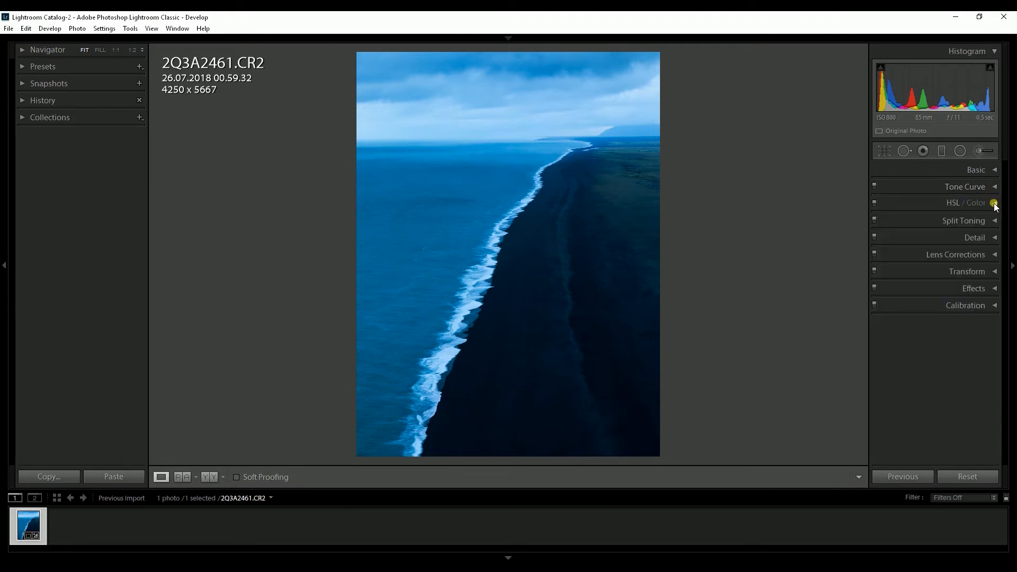
- Set Blue hue to +7 and saturation to Yellow -18, Green -29 and Blue -9, and raise the Blue luminance slightly
left_click(994, 204)
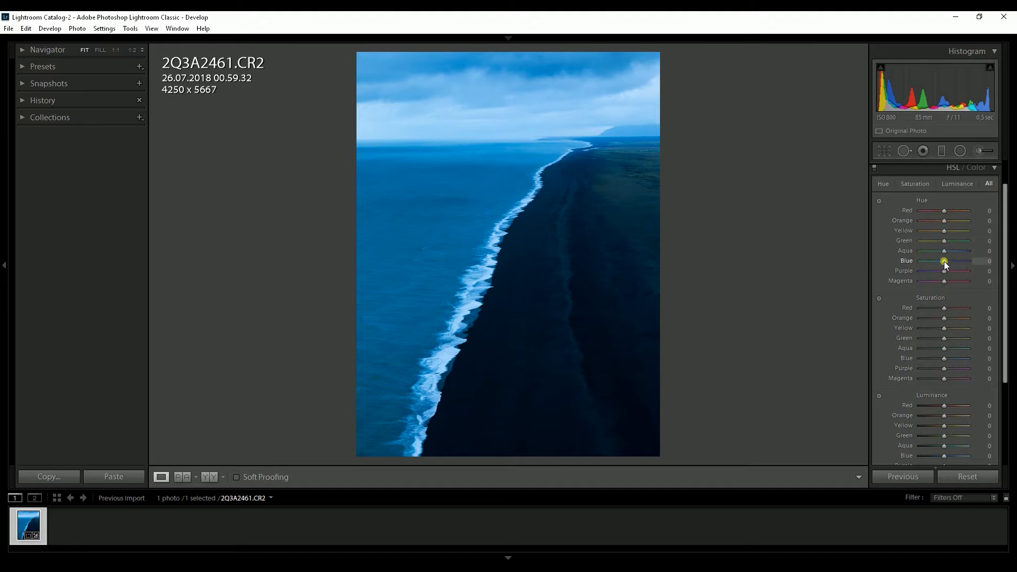
left_click_drag(944, 262, 946, 261)
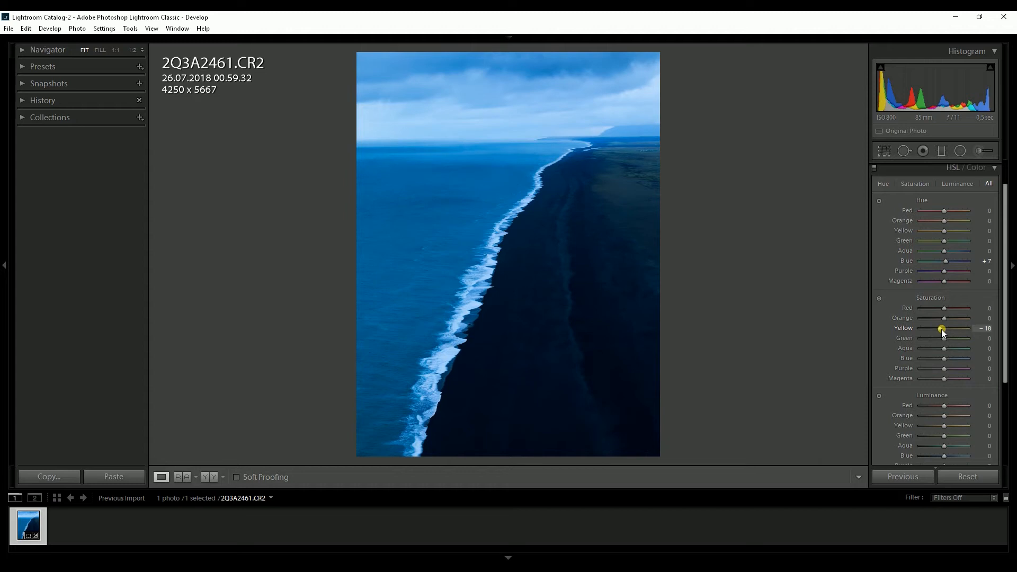
left_click_drag(944, 338, 941, 338)
left_click_drag(944, 359, 942, 358)
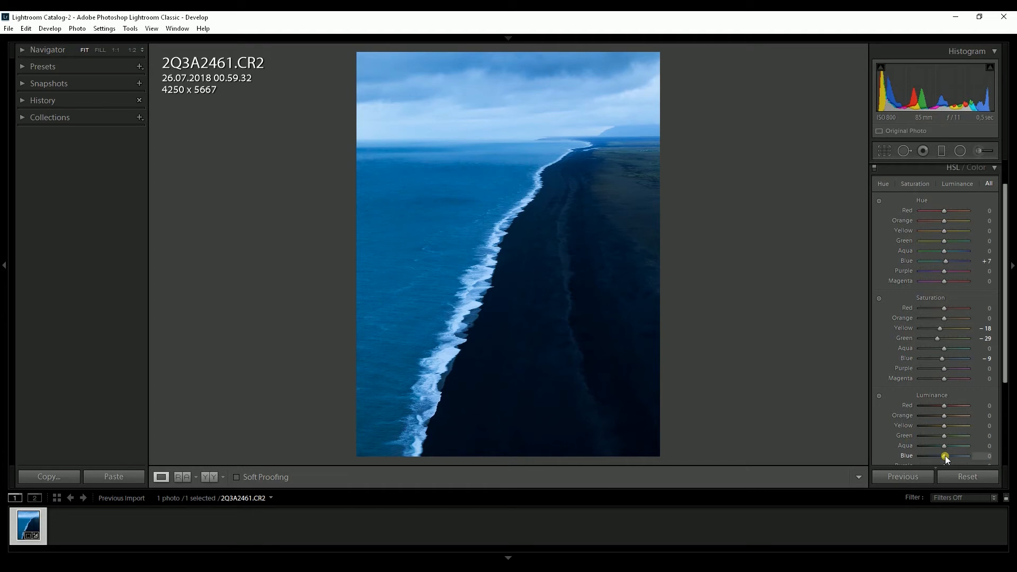
left_click_drag(945, 455, 946, 455)
left_click(994, 168)
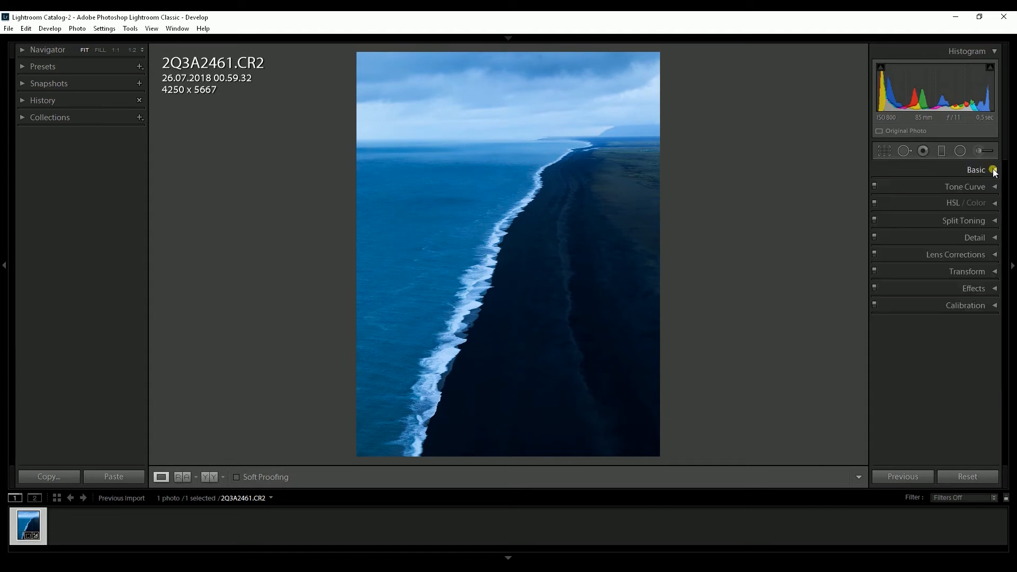
- Apply split toning with Highlights hue 51 and saturation 14, and Shadows hue 227 and saturation 7
left_click(995, 222)
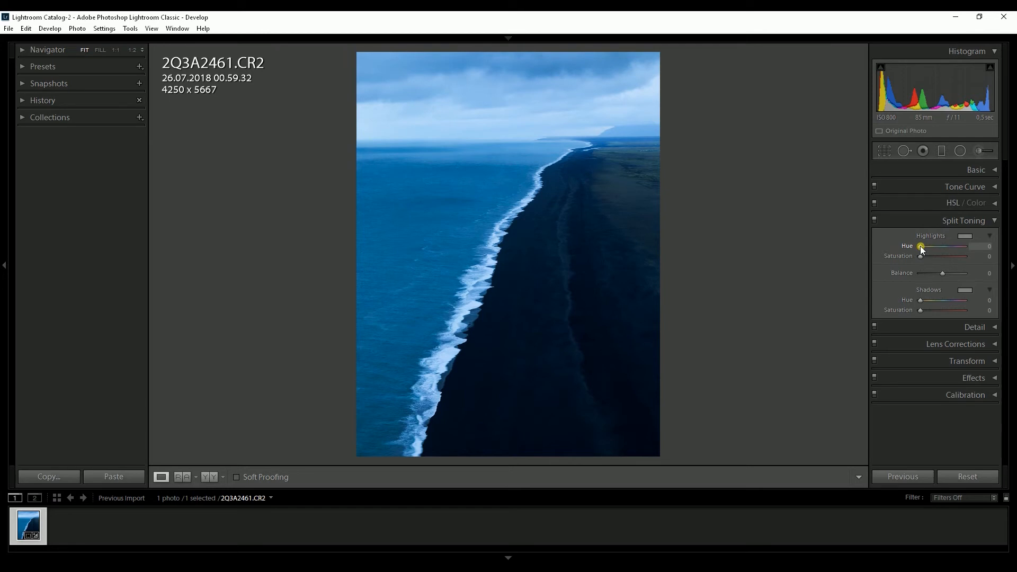
left_click_drag(921, 246, 923, 246)
left_click_drag(924, 256, 925, 256)
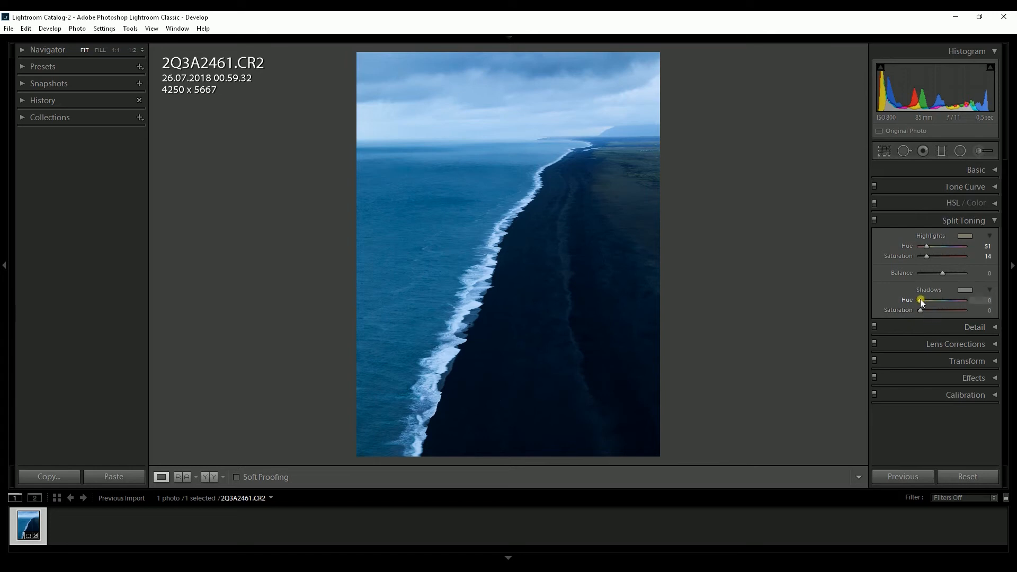
left_click_drag(923, 299, 946, 300)
- Compare the photo with and without the split toning
left_click(876, 221)
left_click(875, 221)
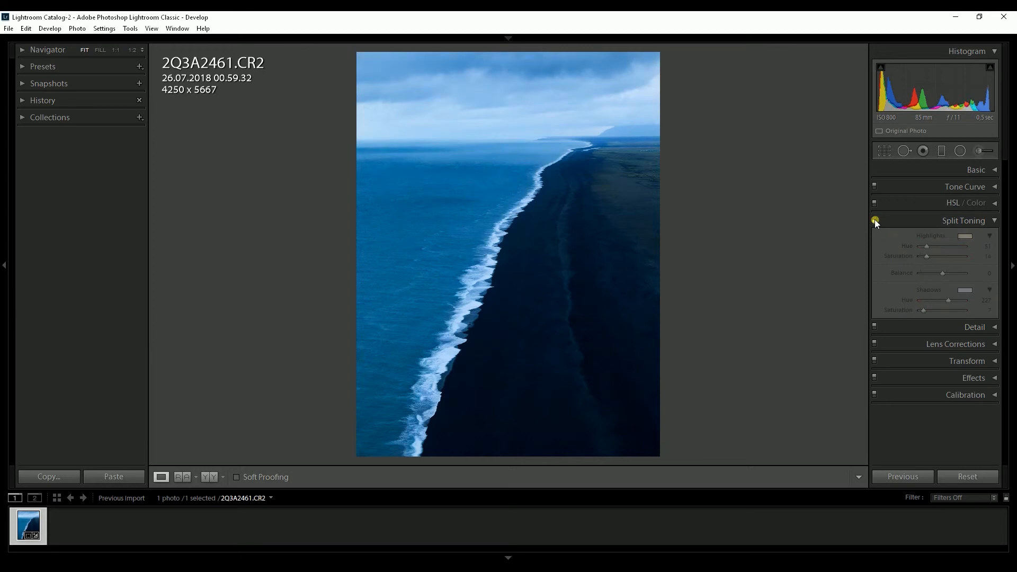
left_click(875, 220)
left_click(875, 219)
left_click(875, 220)
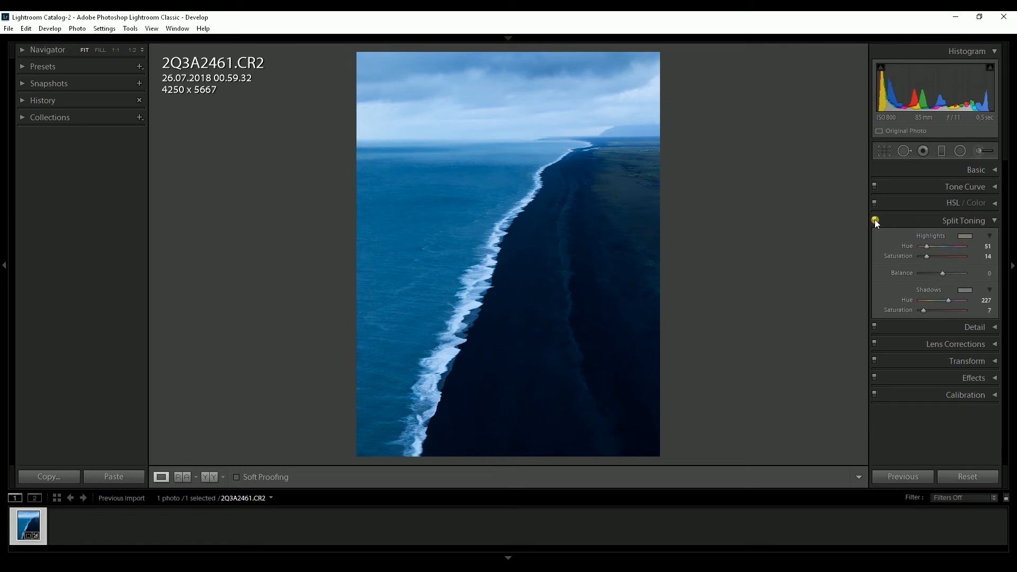
- Try a lower Highlights saturation in the split toning and undo it
left_click(926, 257)
mouse_move(926, 257)
left_mouse_down()
mouse_move(934, 259)
mouse_move(923, 256)
left_mouse_up()
key("ctrl+z")
left_click(995, 221)
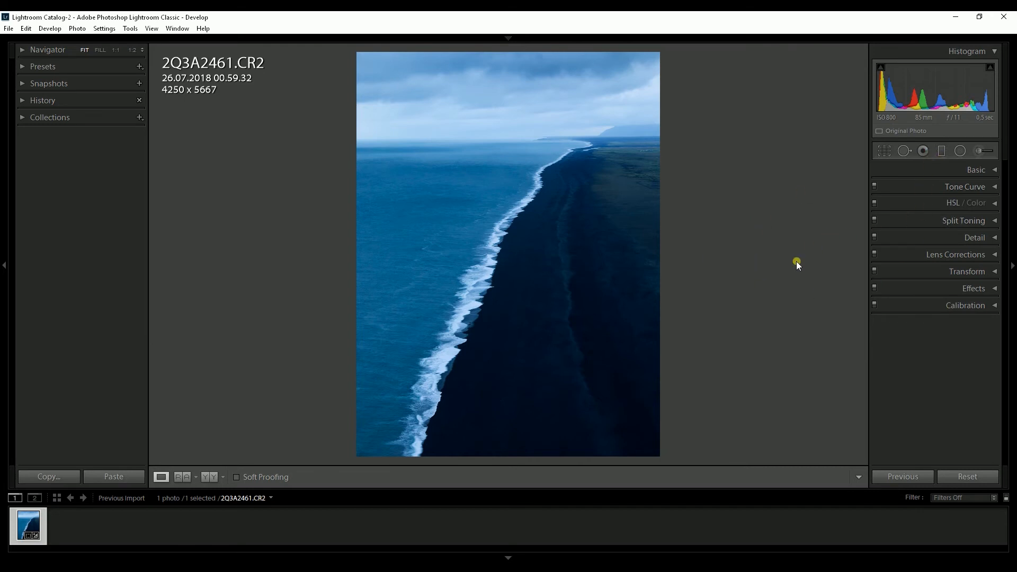
- Add a horizontal graduated filter rising from the photo's bottom edge to slightly above its middle
left_click(941, 154)
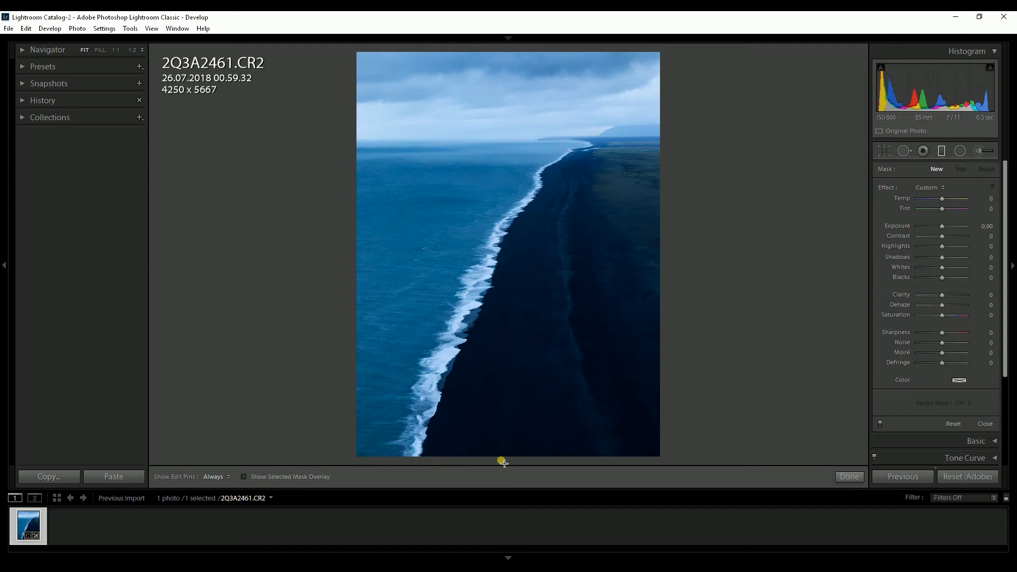
key("shift")
left_click_drag(504, 461, 512, 357)
left_click_drag(513, 314, 509, 234)
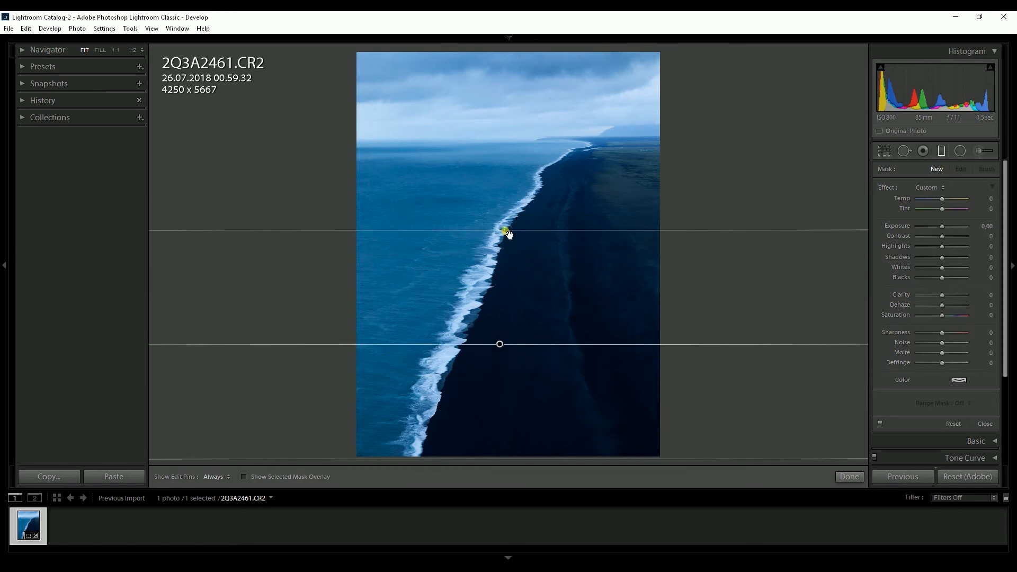
left_click_drag(509, 234, 509, 234)
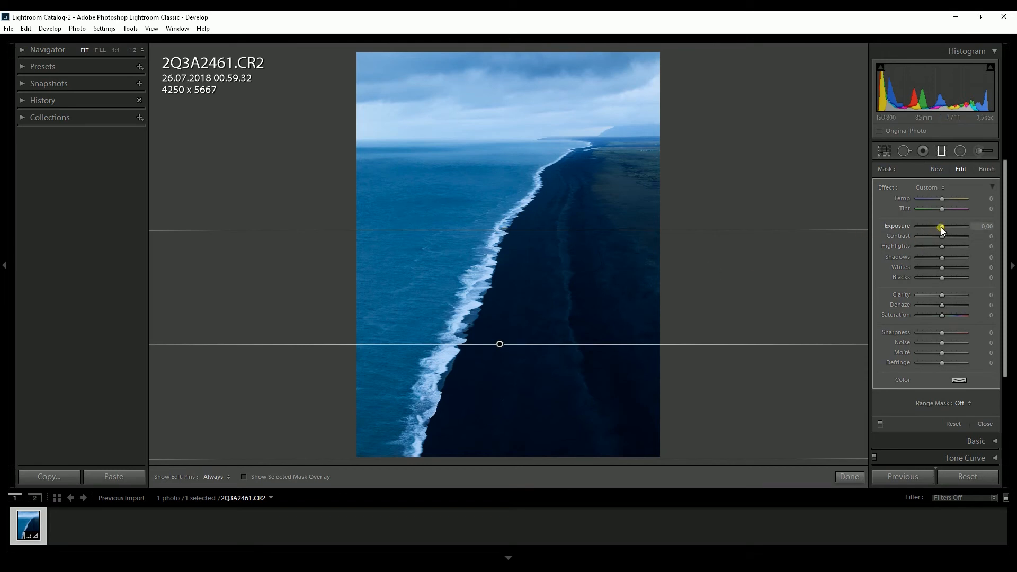
- Set the bottom graduated filter's Exposure to -0.44 and Shadows to about 11, and finish the filter
left_click_drag(940, 227, 939, 228)
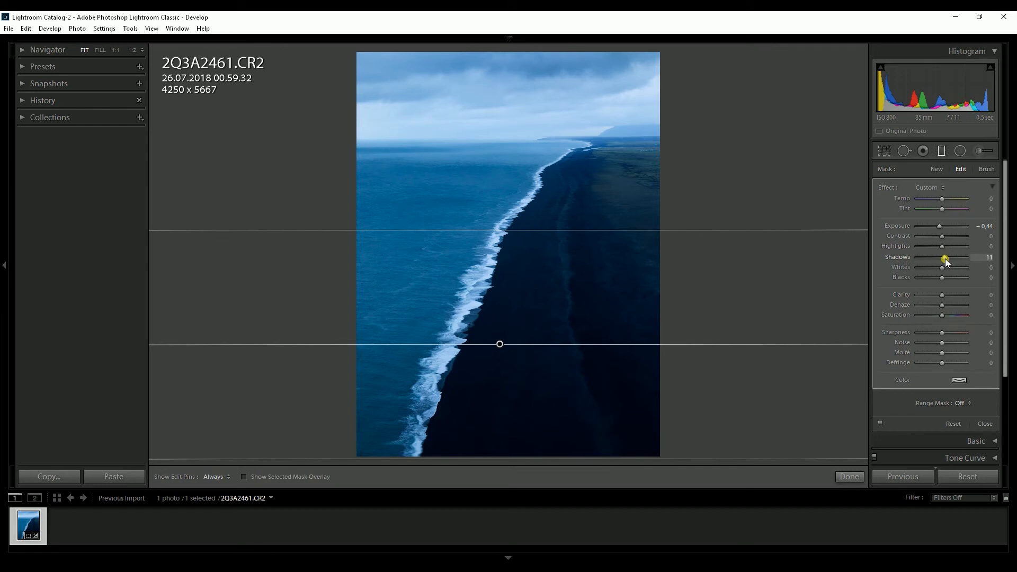
left_click_drag(945, 259, 945, 259)
left_click(851, 474)
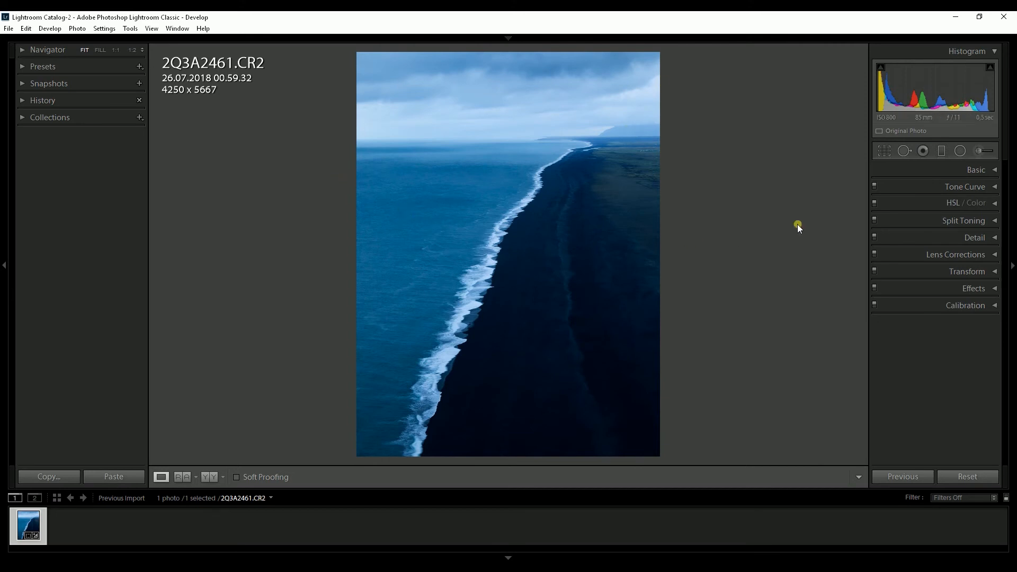
- Add a steeply slanted graduated filter over the sea from the photo's left side, and shift it slightly towards the beach
left_click(943, 152)
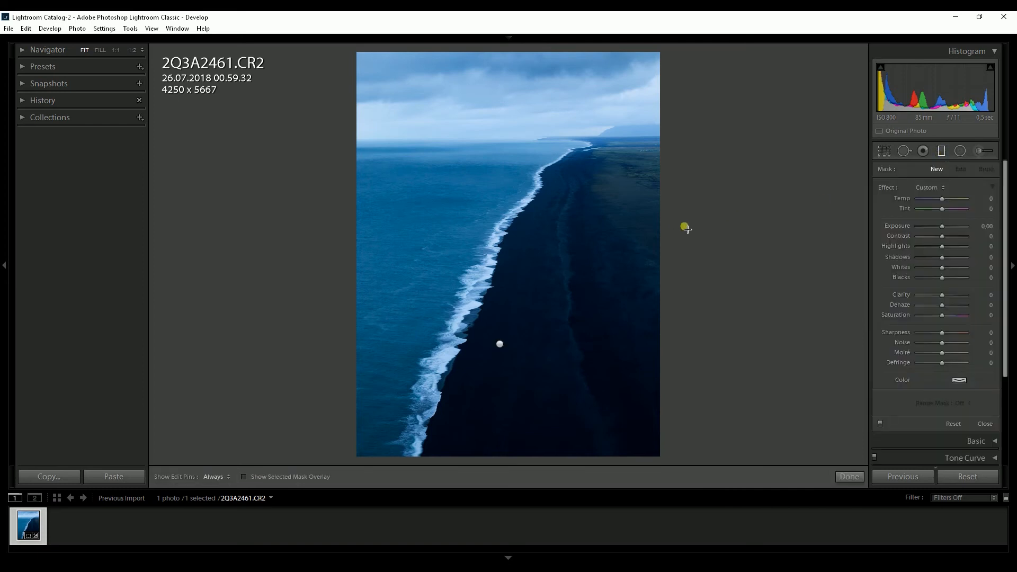
left_click_drag(418, 242, 529, 255)
left_click_drag(548, 257, 549, 257)
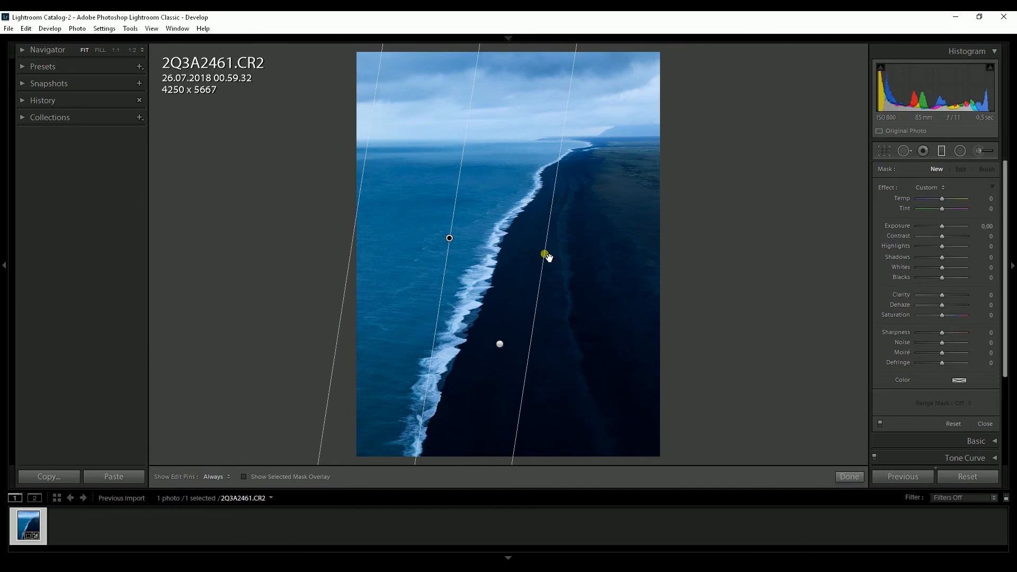
left_click_drag(548, 257, 546, 255)
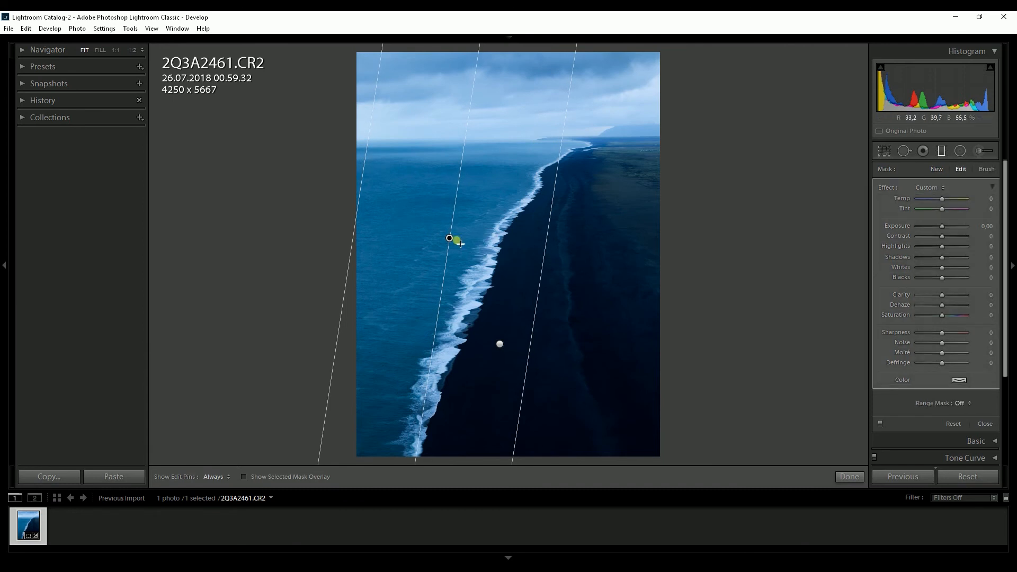
mouse_move(458, 244)
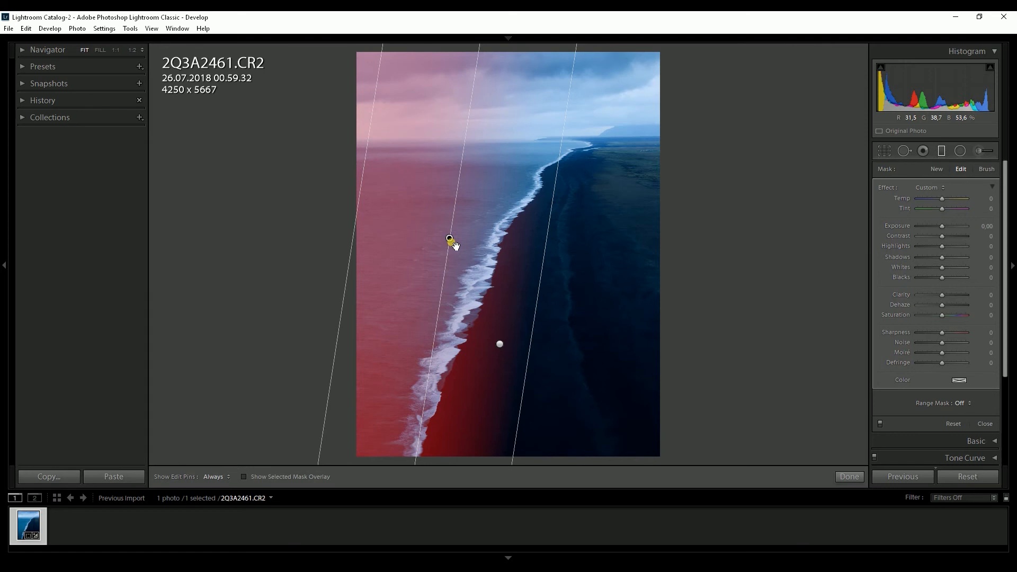
left_click_drag(455, 246, 460, 243)
- Set the sea filter's Exposure to -0.61, Shadows to 15 and Highlights to about -15, and finish the filter
left_click_drag(941, 227, 939, 225)
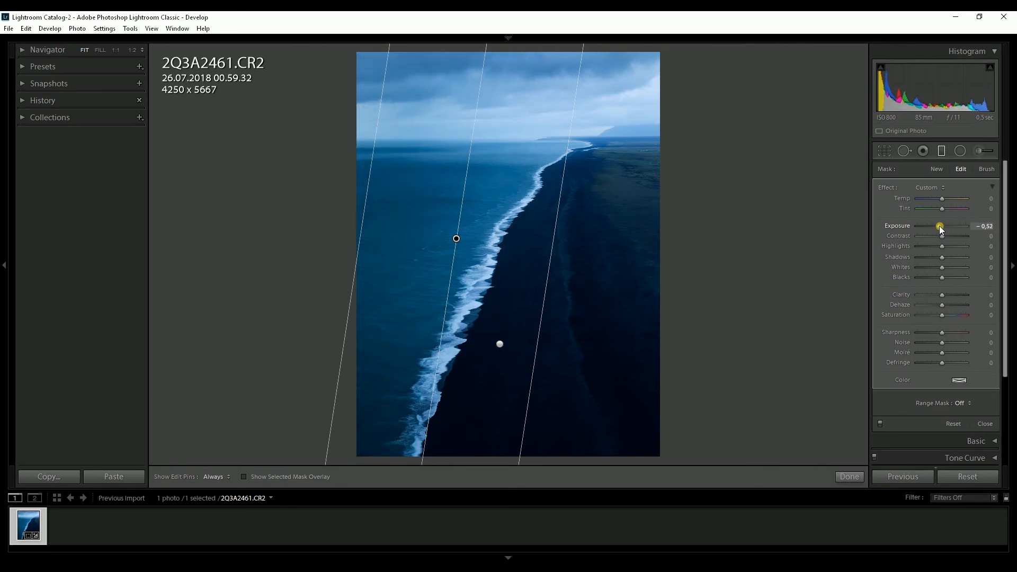
left_click_drag(940, 225, 939, 226)
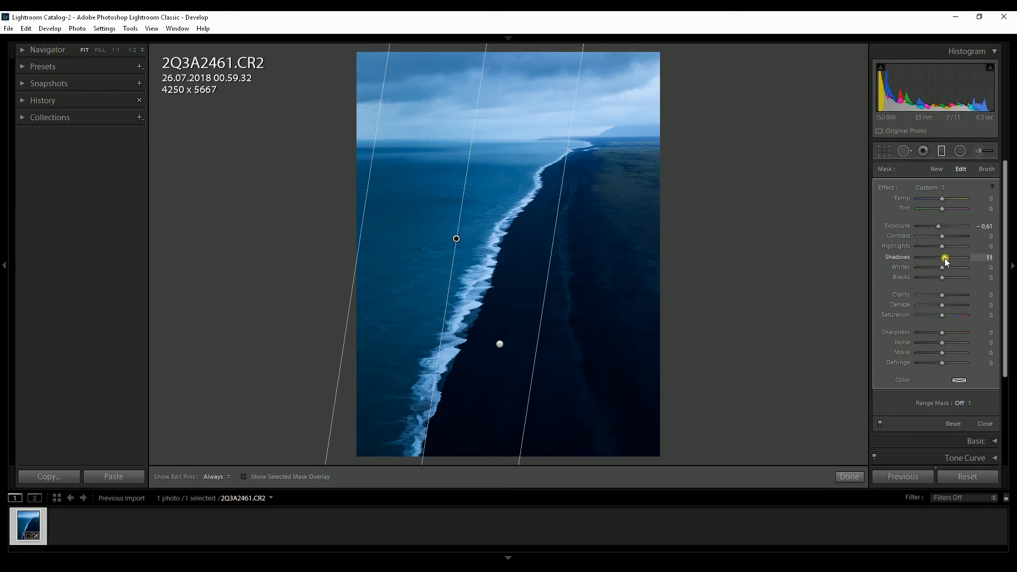
left_click_drag(945, 259, 946, 258)
left_click_drag(941, 246, 937, 246)
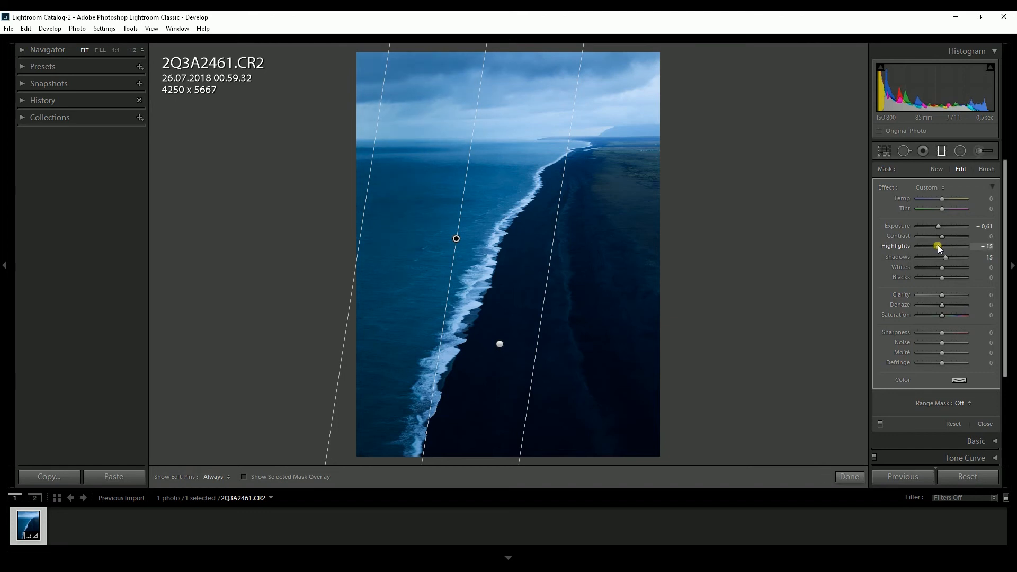
left_click(846, 477)
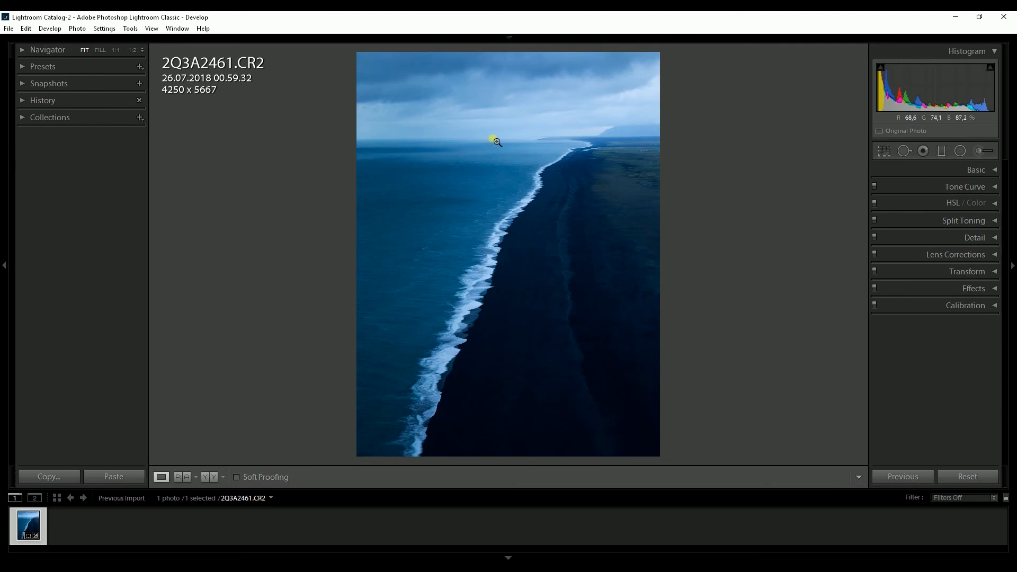
- Add a tilted graduated filter from the upper-left sky and move it up so its centre sits just above the horizon
left_click(943, 152)
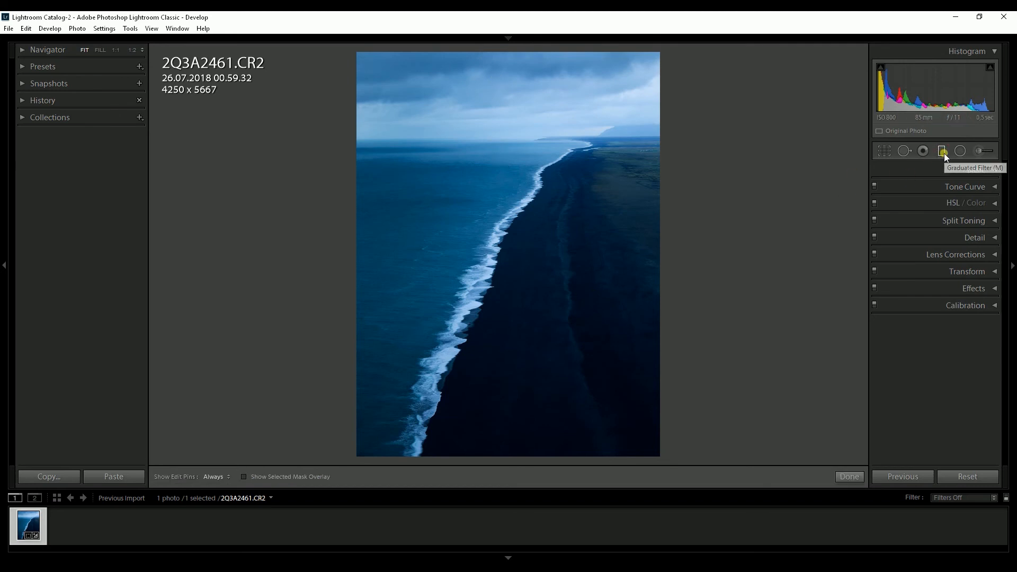
left_click_drag(463, 89, 513, 272)
left_click_drag(484, 176, 480, 131)
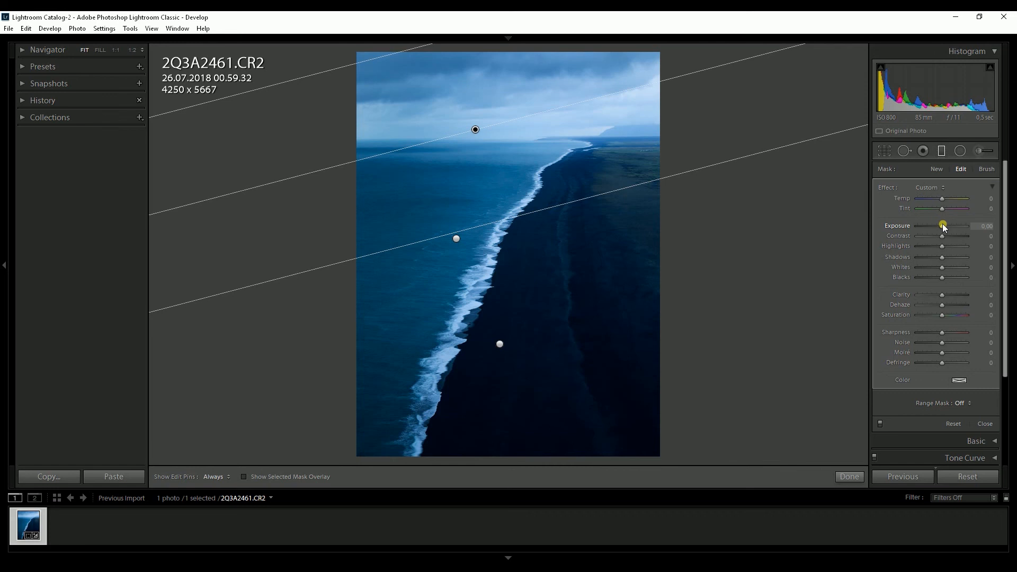
- Set the sky filter's Exposure to -1.04 and Shadows to 11, and widen its gradient beyond the upper-left corner
left_click_drag(942, 224, 937, 223)
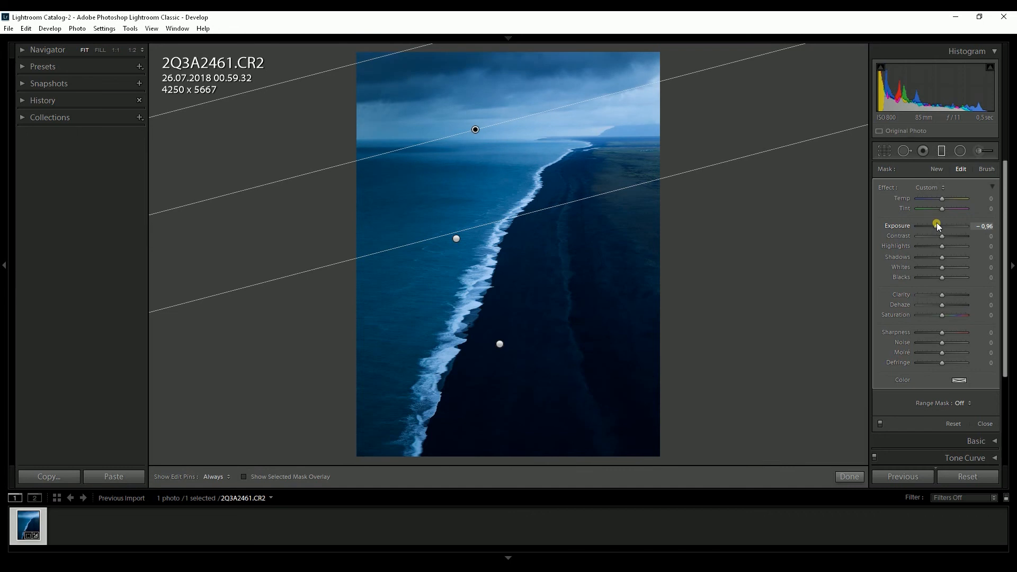
left_click_drag(937, 227, 934, 225)
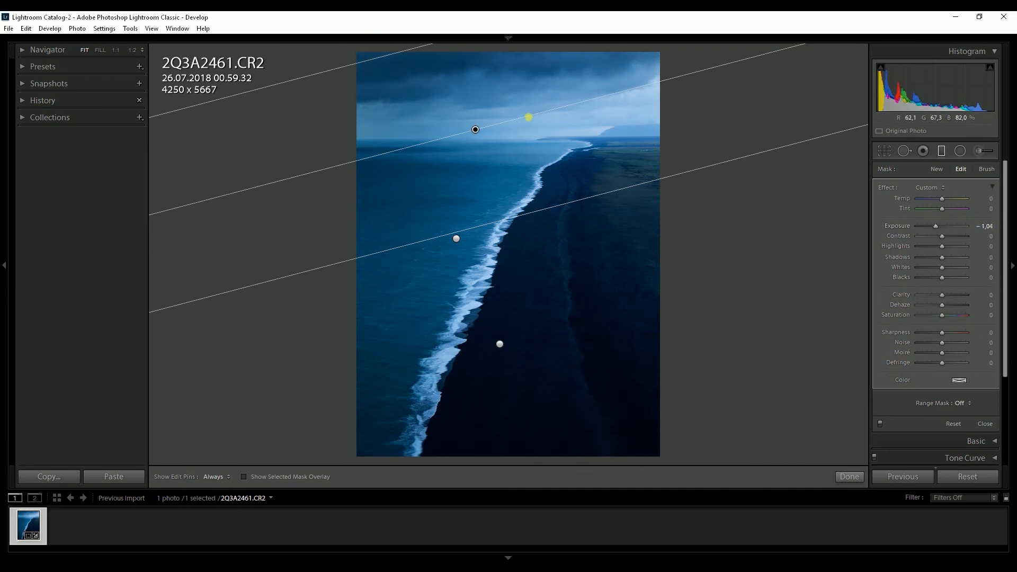
left_click_drag(394, 62, 378, 40)
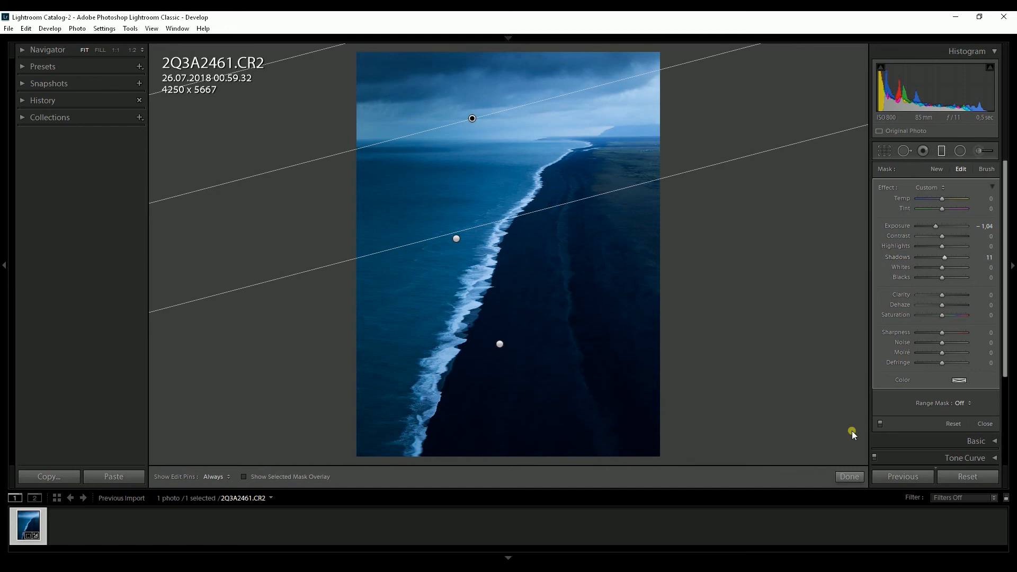
left_click(849, 476)
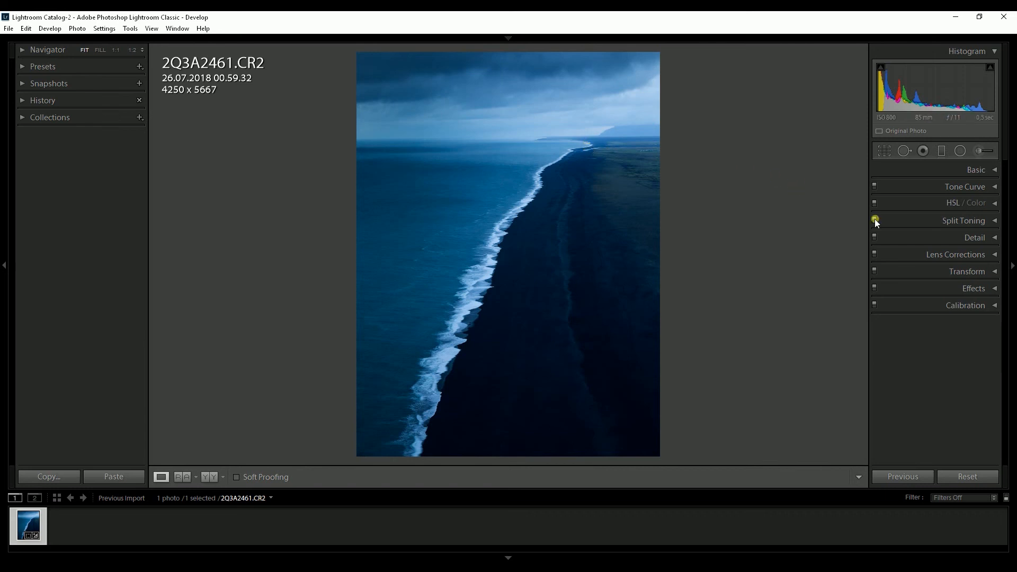
- Add a horizontal graduated filter from the photo's top edge down past the horizon to just below mid-photo
left_click(941, 152)
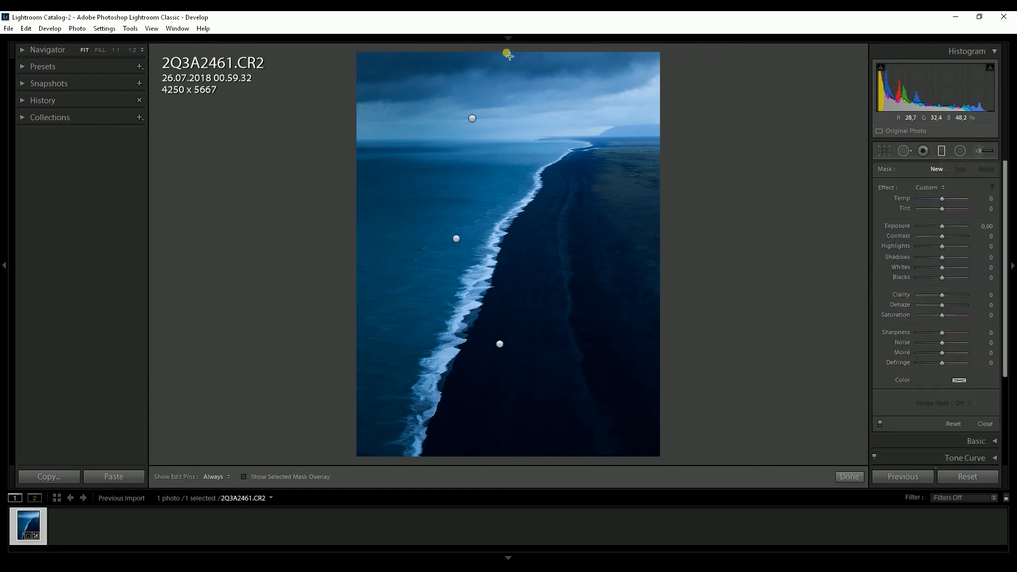
key("shift")
left_click_drag(507, 54, 527, 281)
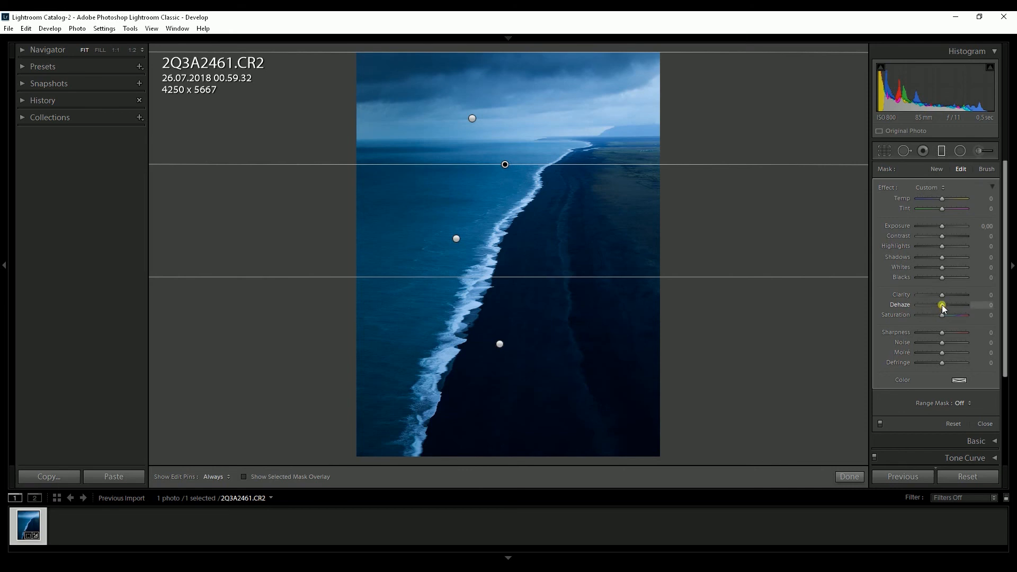
- Set the top horizontal filter's Dehaze to -30 and Exposure to about -0.35
left_click_drag(942, 305, 935, 304)
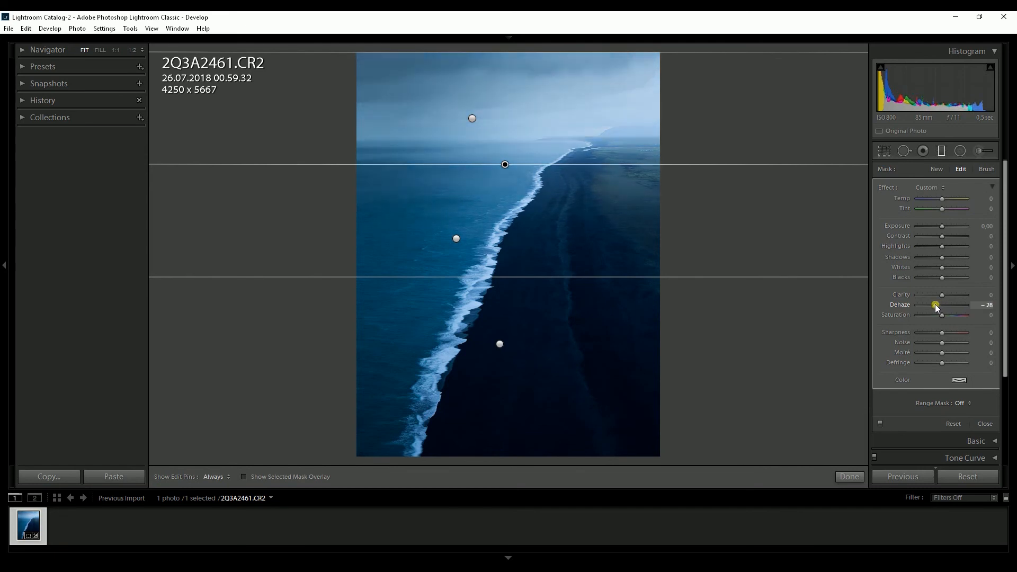
left_click_drag(935, 306, 935, 305)
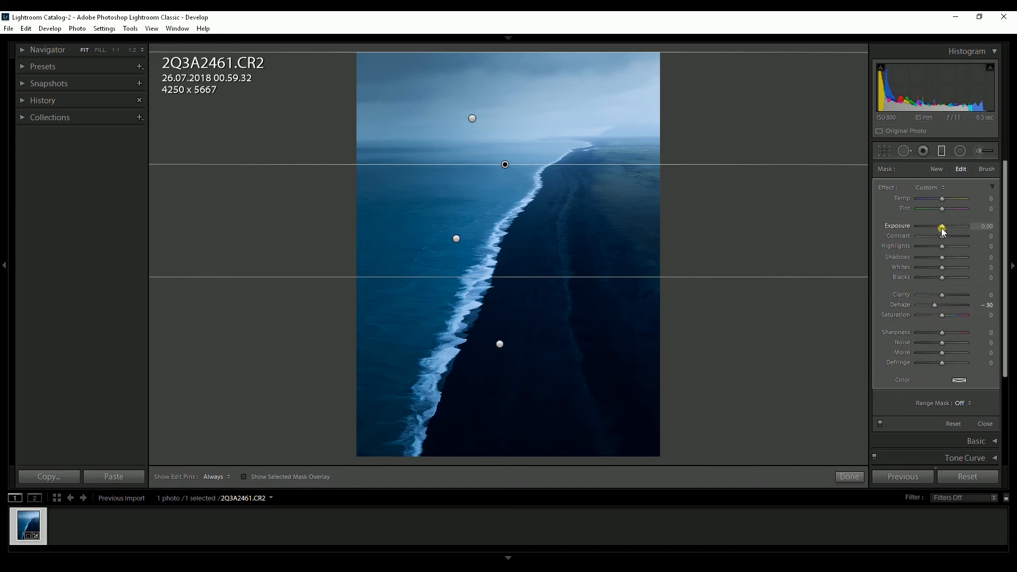
left_click_drag(943, 231, 942, 230)
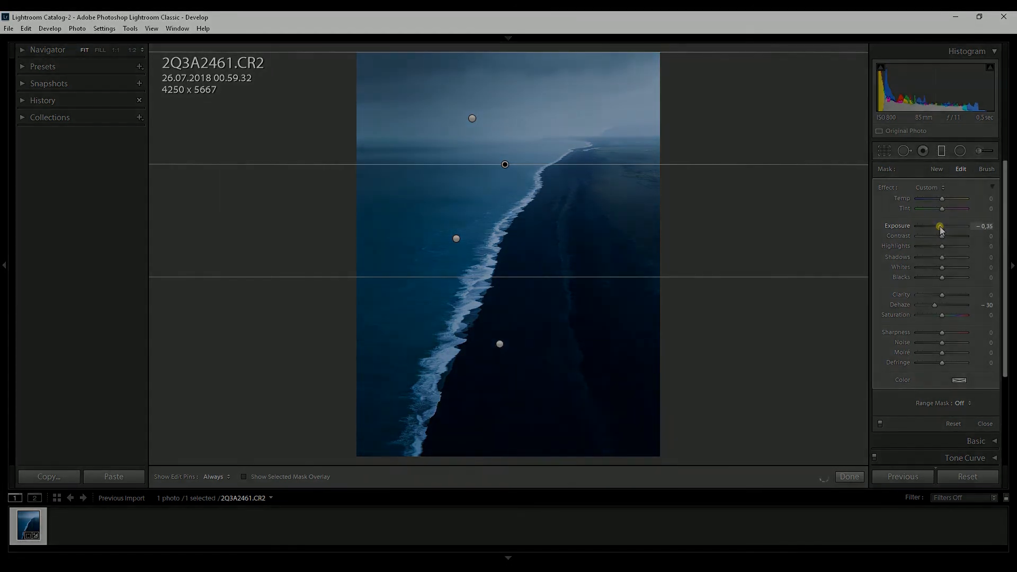